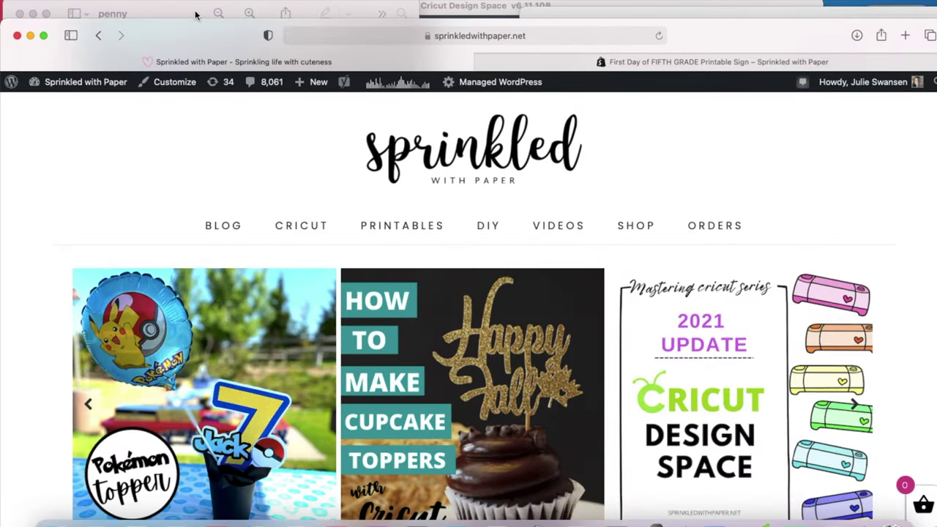
Bring the Preview window with the penny dog photo in front of Safari
click(195, 14)
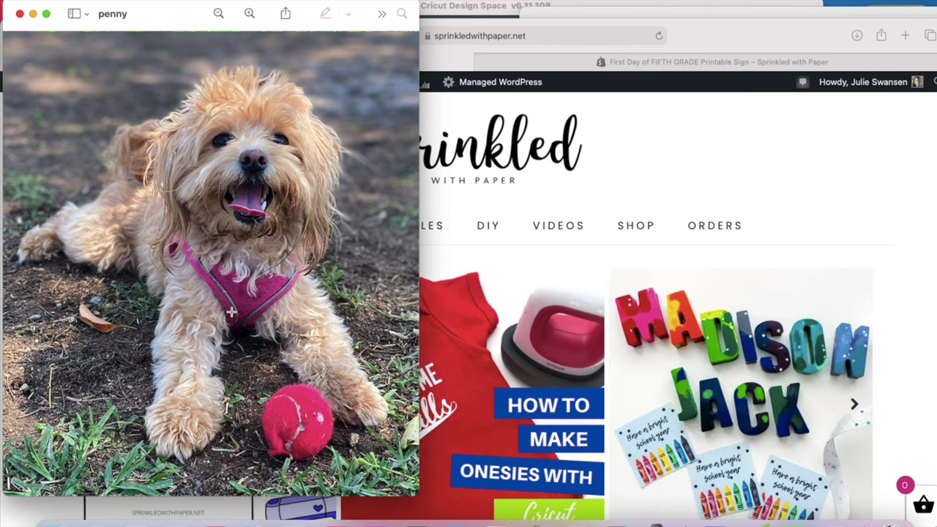
click(713, 30)
Load remove.bg in Safari and open its Choose Files to Upload dialog
drag(713, 32, 713, 7)
click(621, 14)
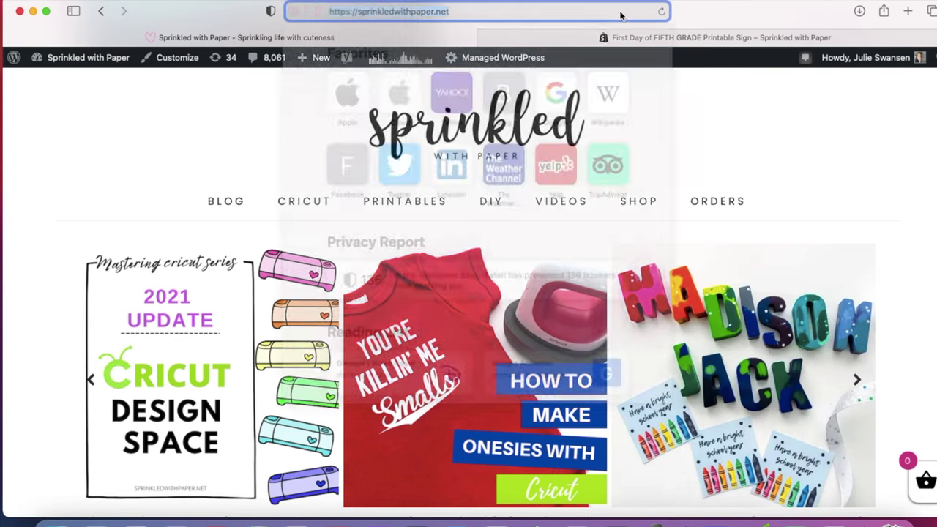
text(rem)
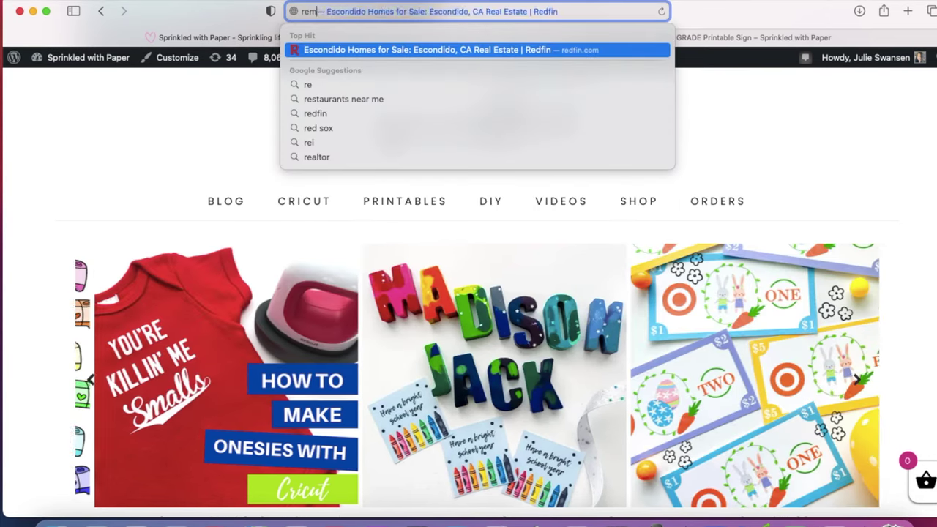
key(Return)
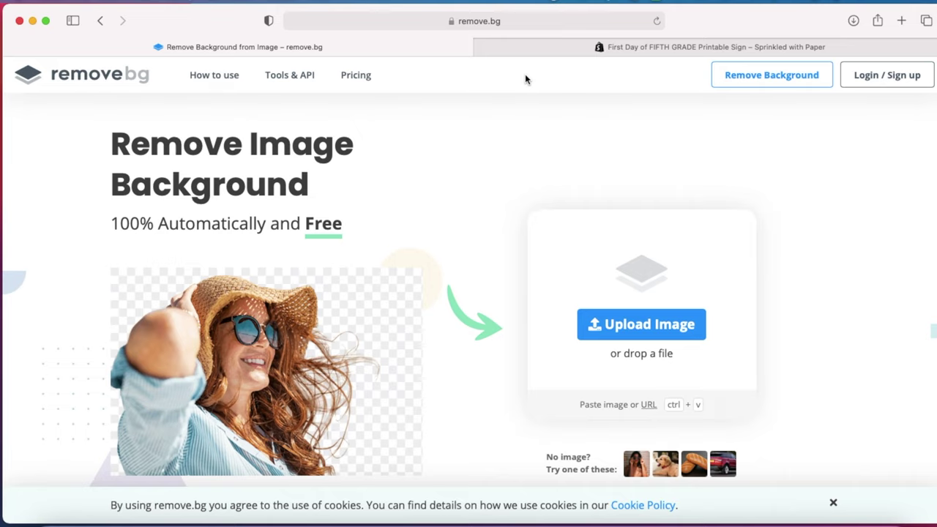
click(650, 328)
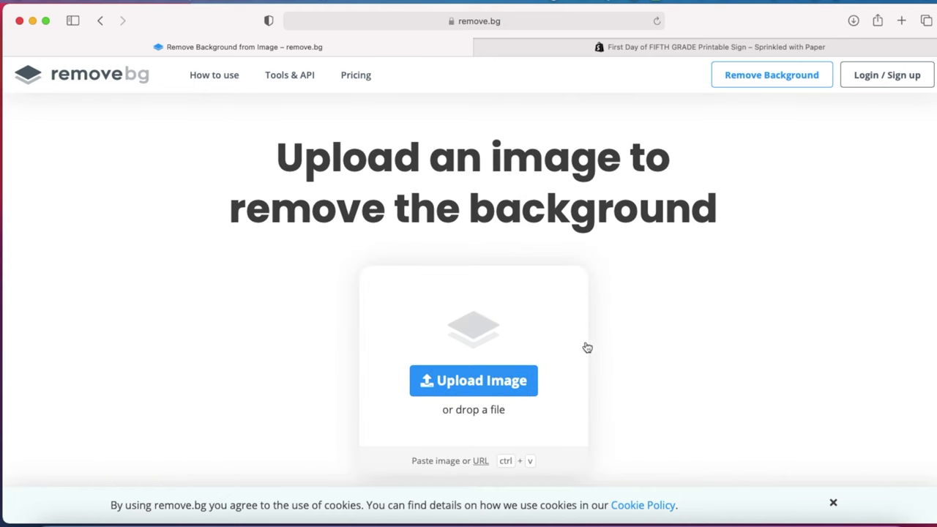
click(495, 382)
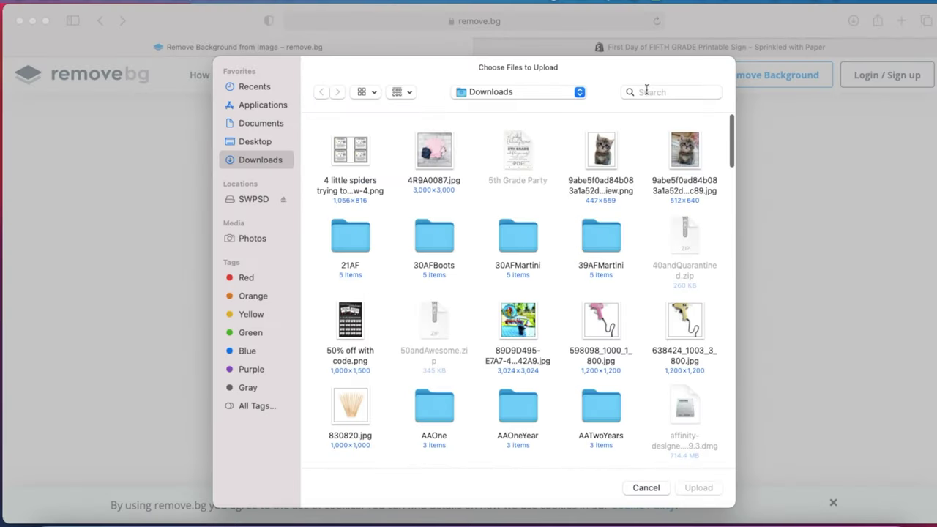
Upload the penny photo to remove.bg and download the background-free dog image
click(647, 92)
text(penny)
key(Return)
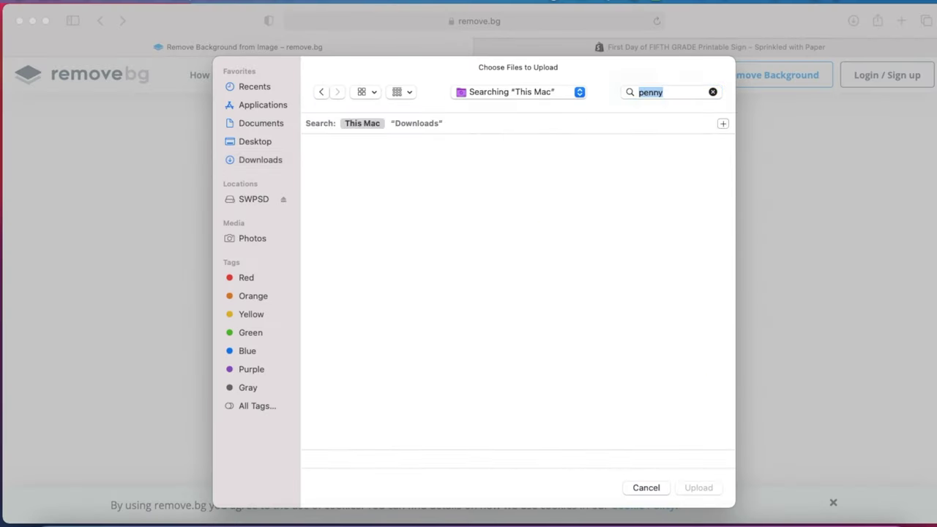
click(342, 182)
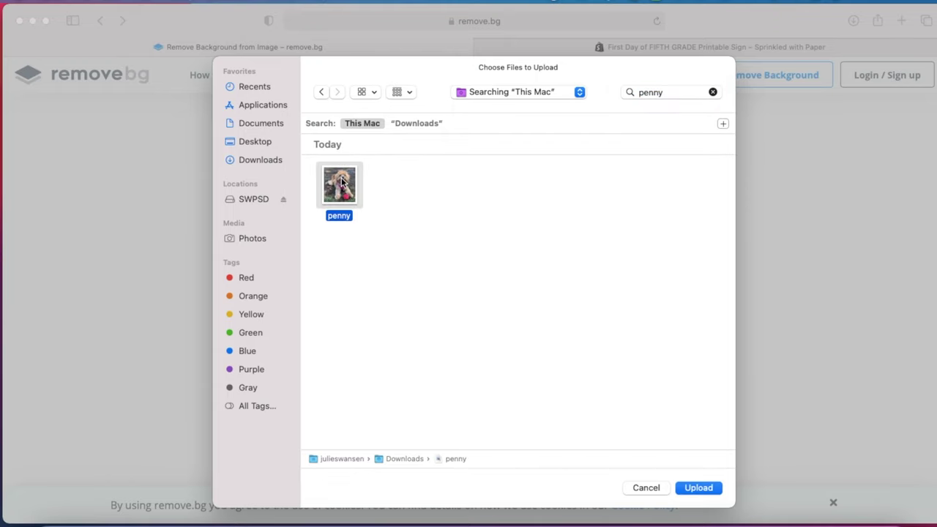
click(699, 487)
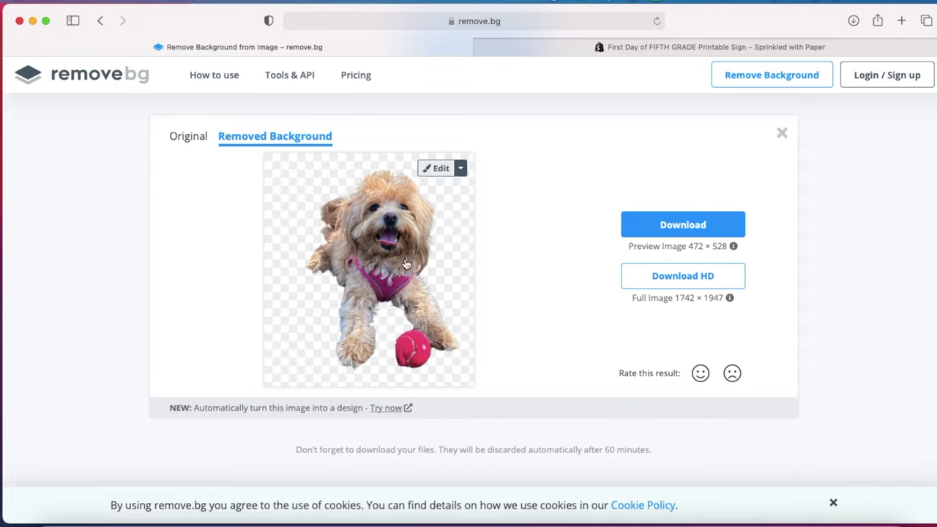
click(672, 233)
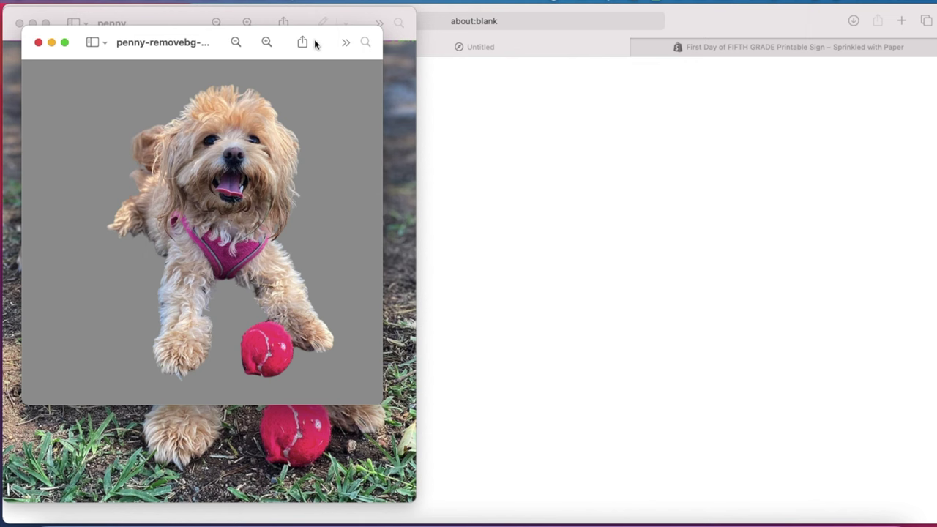
Move the penny-removebg cut-out window to the right of the original penny photo
drag(318, 42, 720, 21)
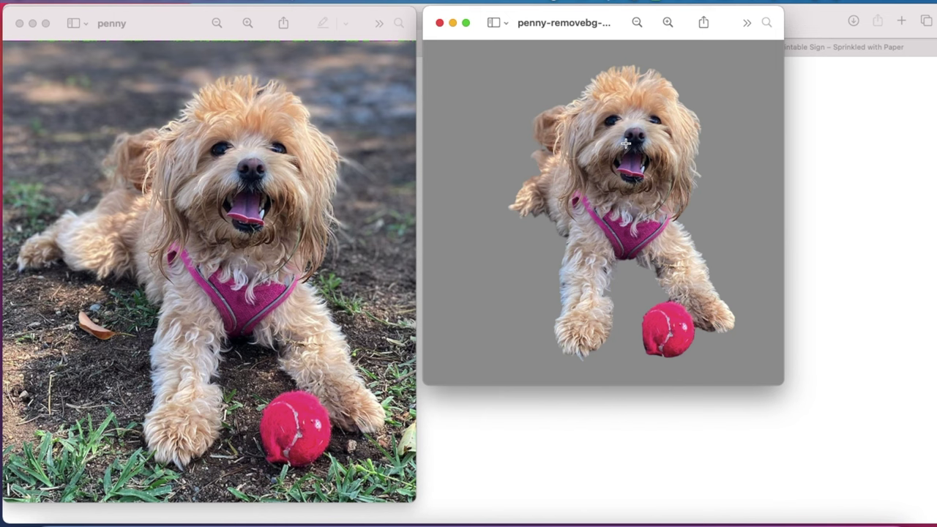
Launch Cricut Design Space, start a blank New Project, and stretch the window to full width
click(749, 522)
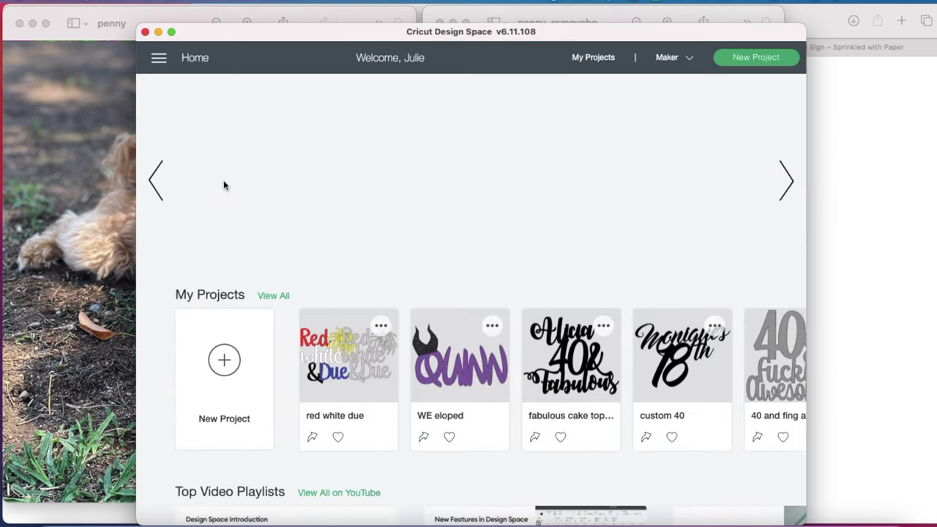
click(223, 362)
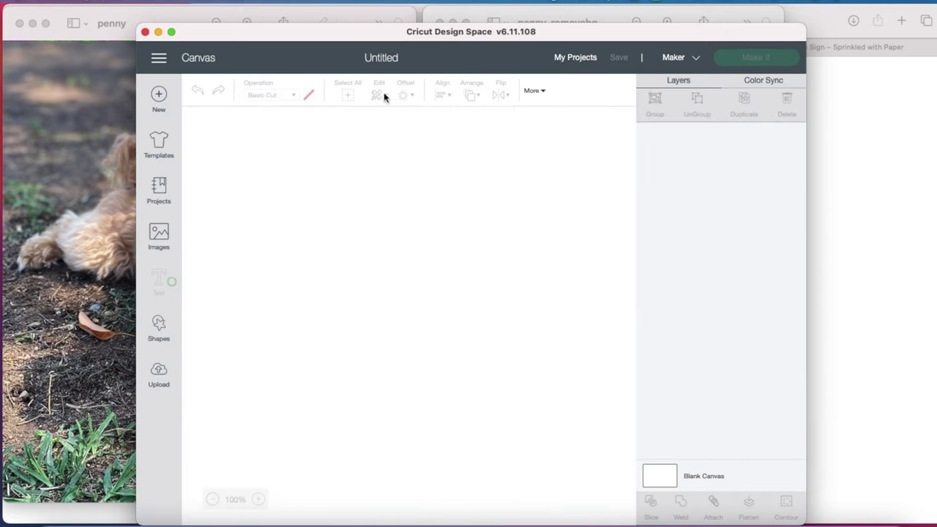
drag(371, 27, 325, 8)
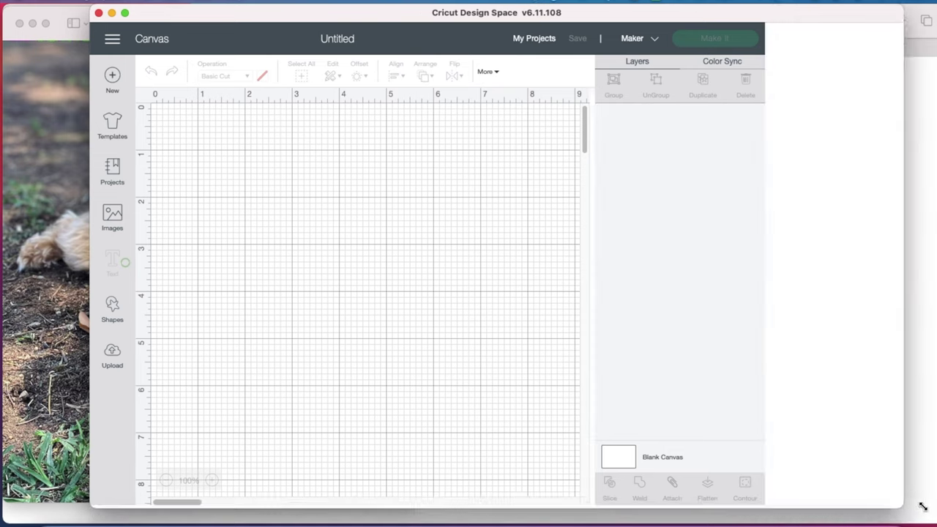
drag(758, 499, 934, 515)
drag(90, 508, 20, 515)
double_click(20, 515)
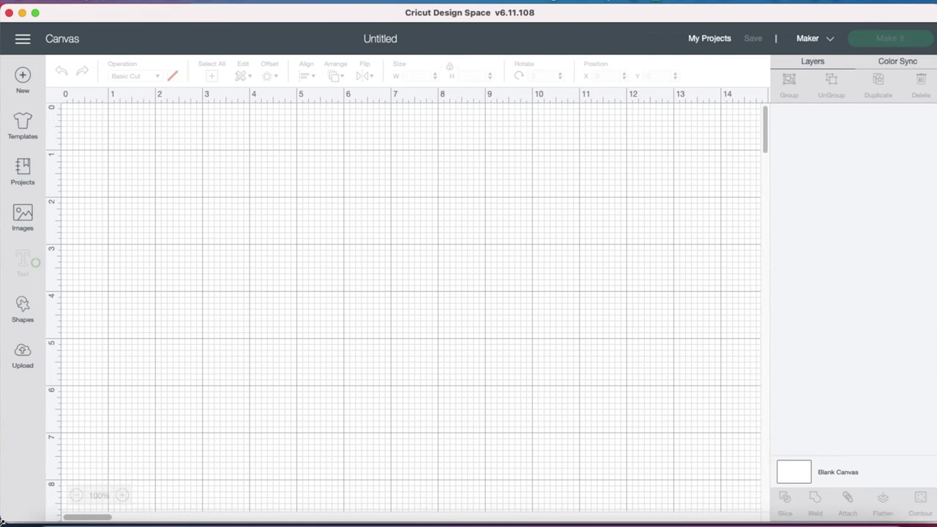
Upload penny-removebg-preview.png as a new image and mark it as Complex
click(22, 357)
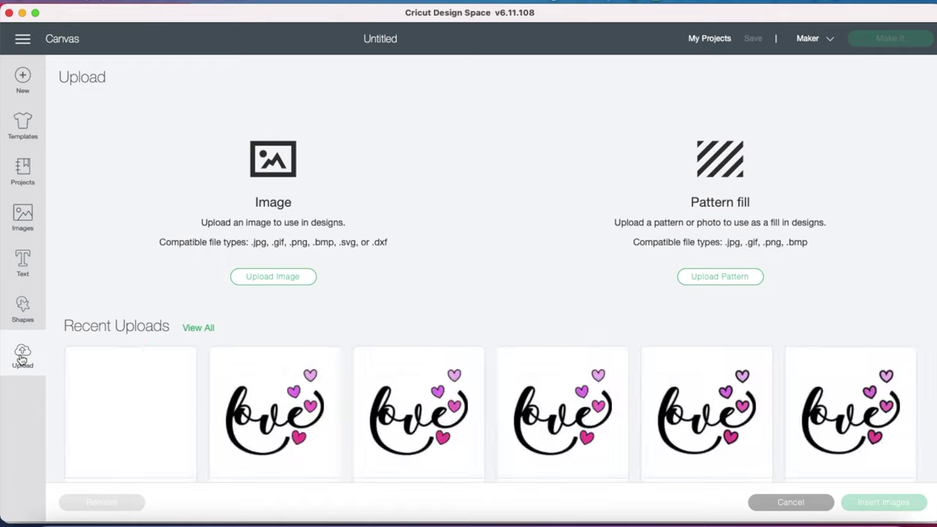
click(261, 279)
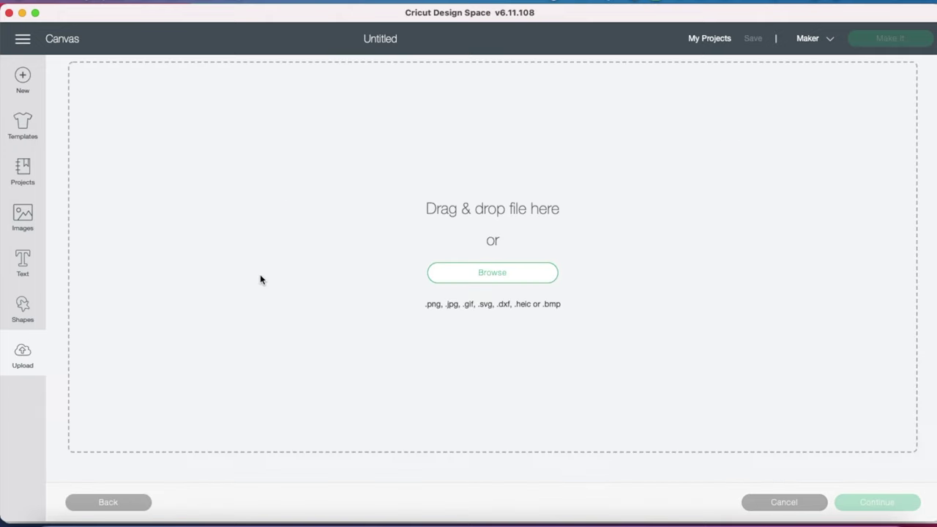
click(506, 272)
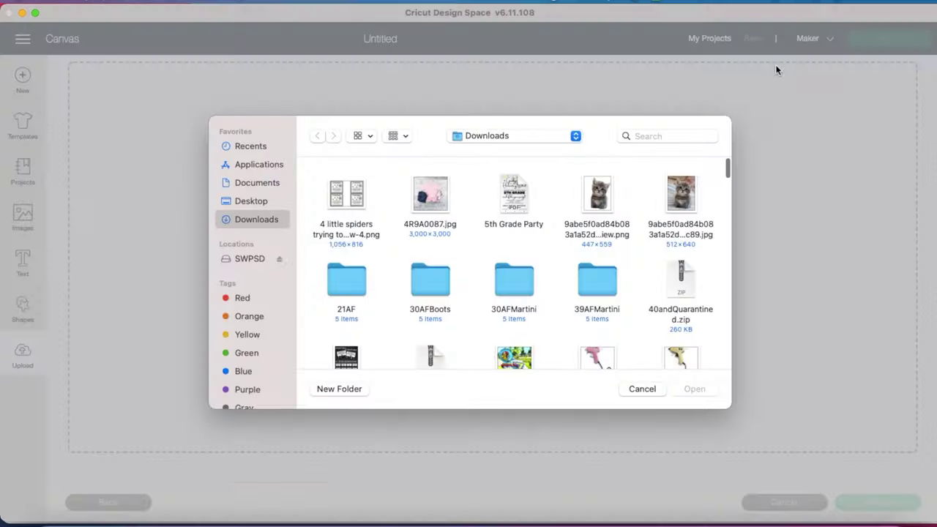
click(667, 135)
text(penny)
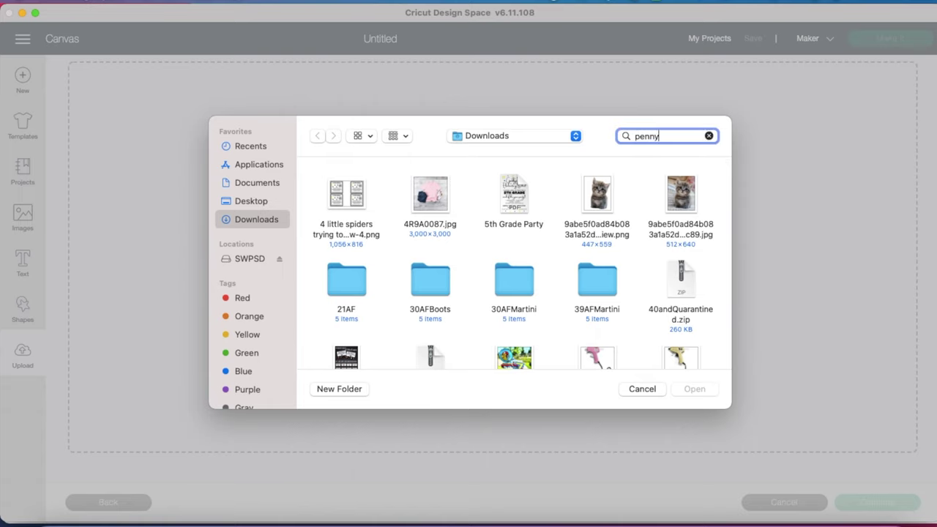
key(Return)
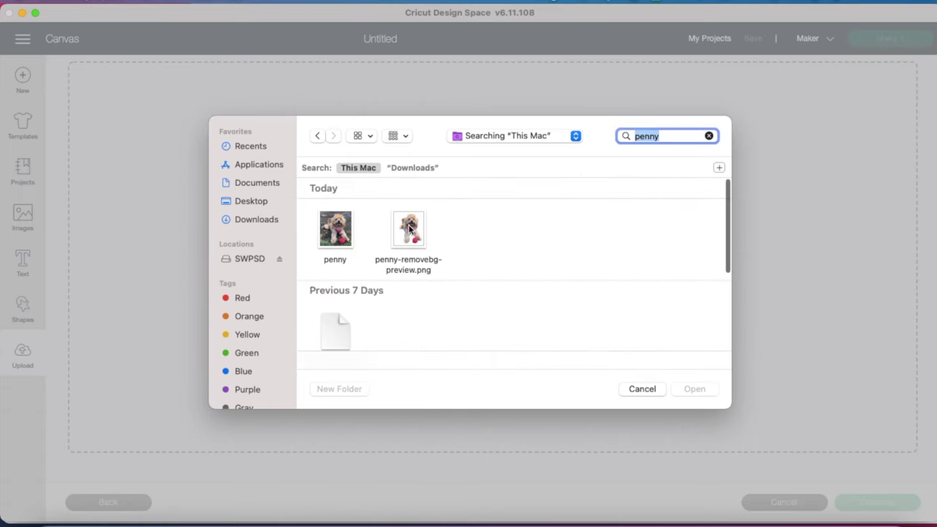
click(409, 228)
click(703, 389)
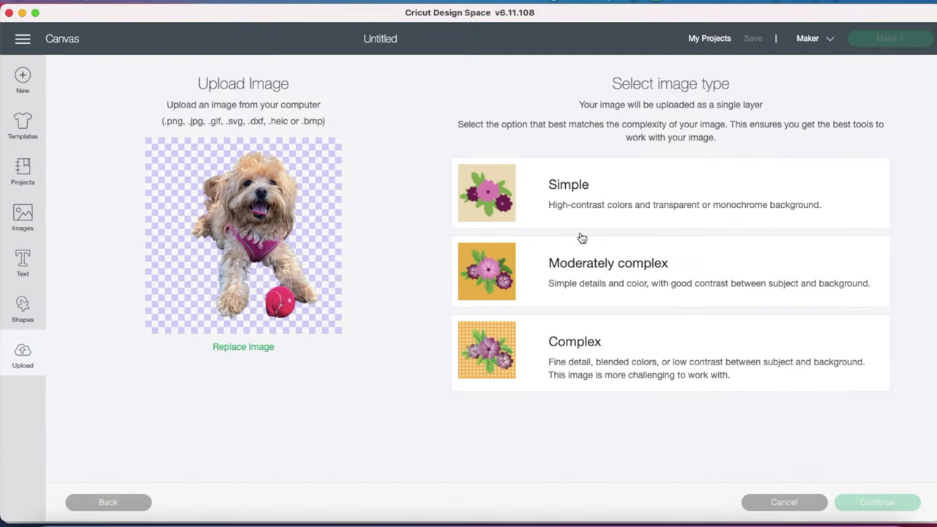
click(582, 344)
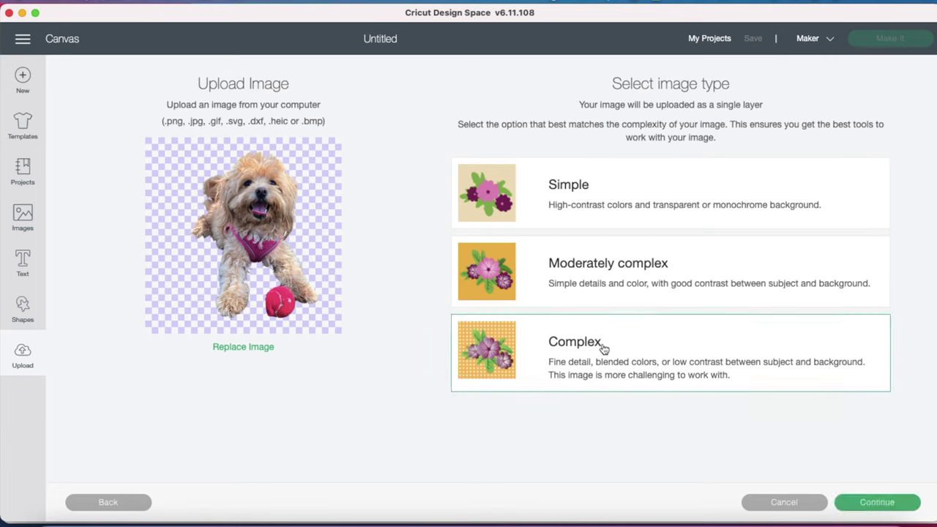
Skip erasing, save the dog as a Print Then Cut Image, and select it in Recent Uploads
click(873, 505)
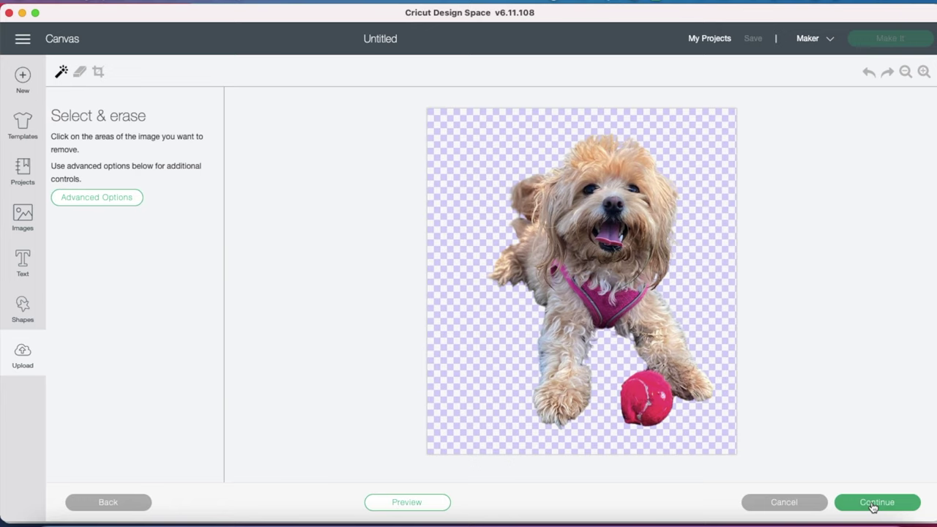
click(877, 506)
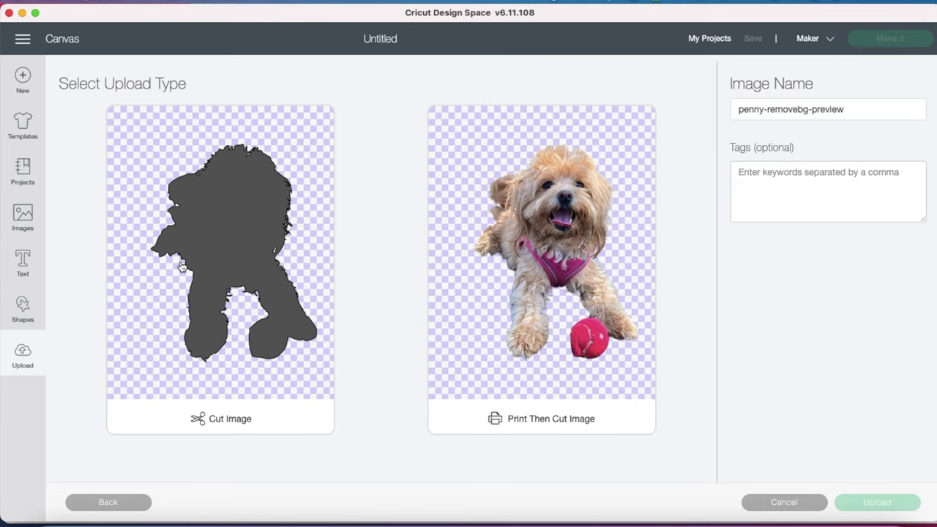
click(588, 287)
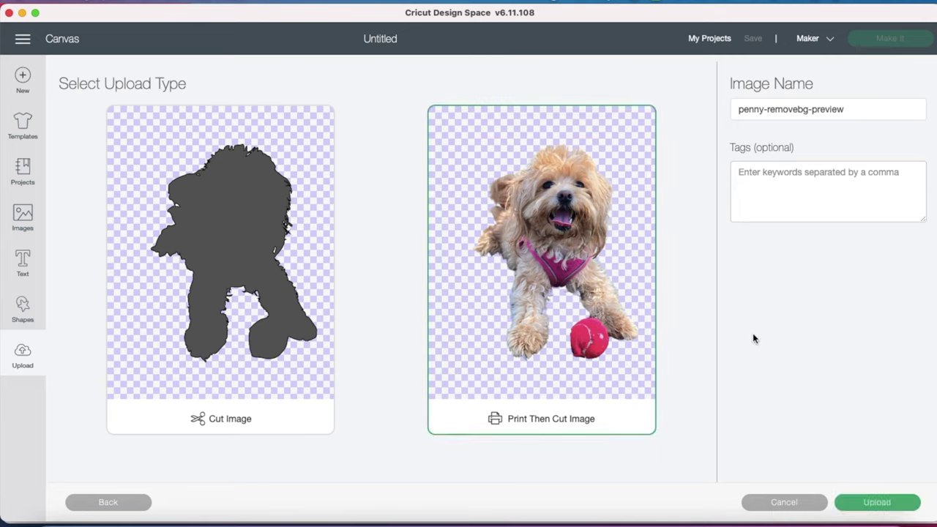
click(878, 503)
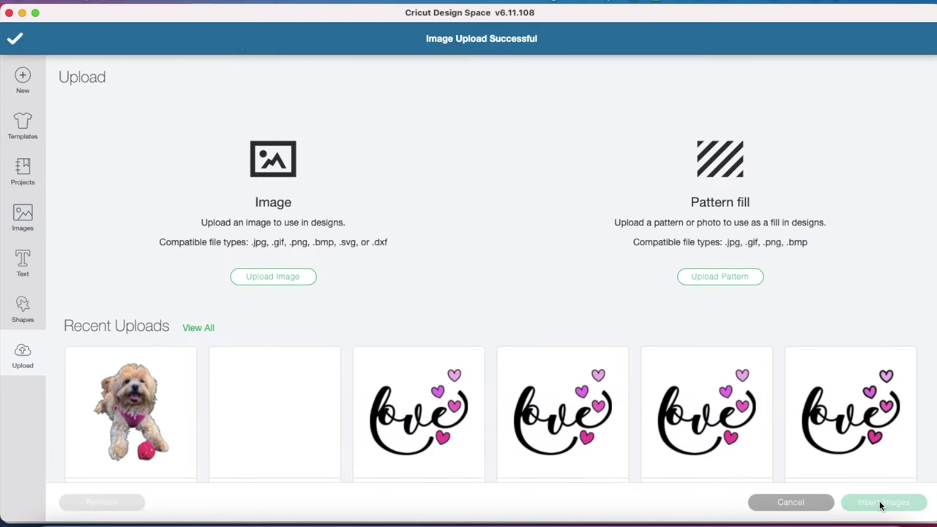
click(149, 401)
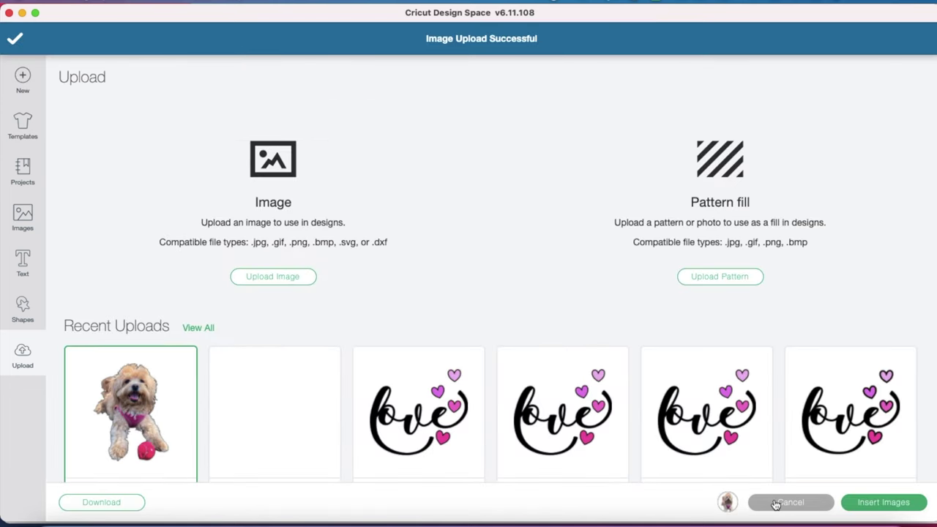
Place the dog image in the canvas middle and add a 'penny' text box
click(903, 504)
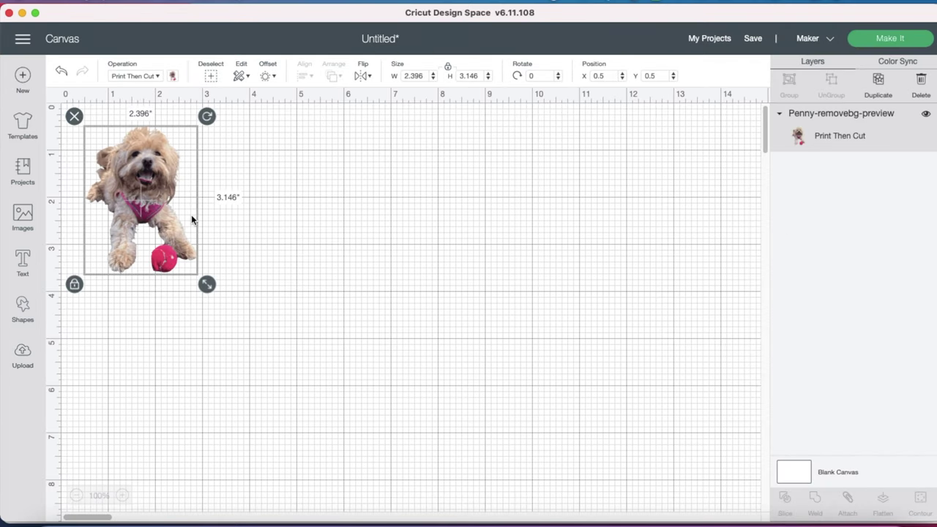
drag(153, 207, 348, 260)
click(23, 258)
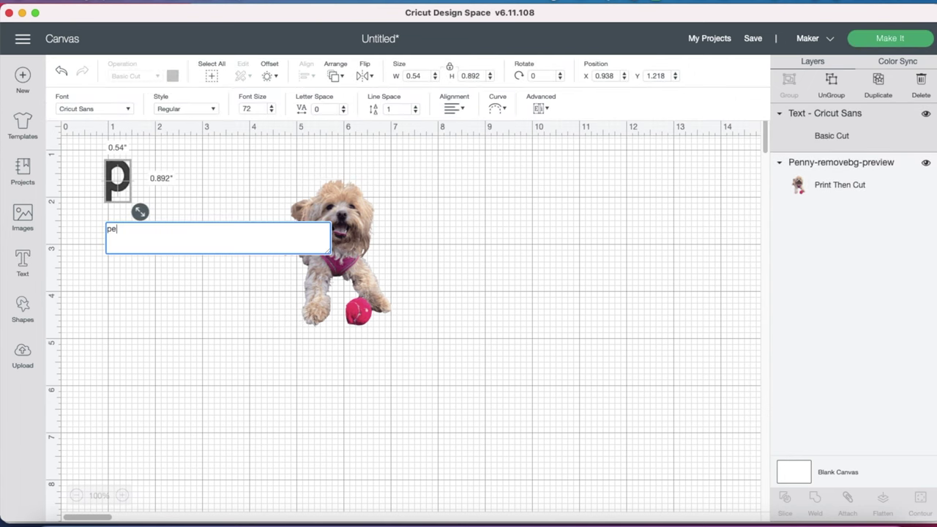
text(nny)
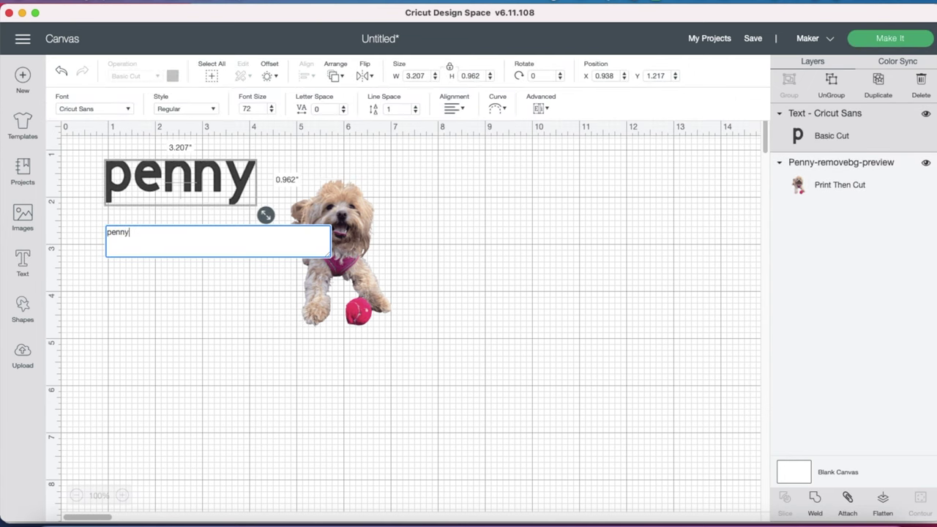
Set the penny text in the Love Spell font and move it onto the dog's head
click(128, 111)
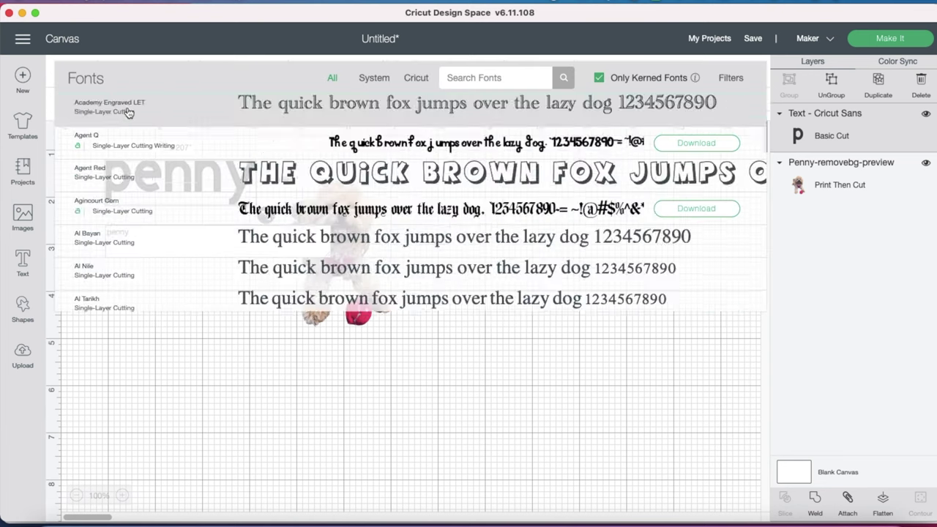
click(534, 68)
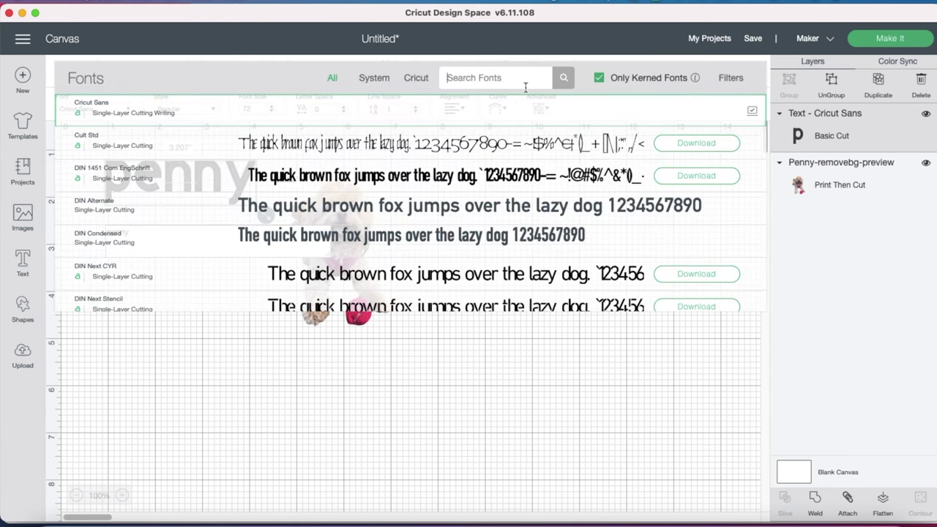
text(love spell)
click(456, 115)
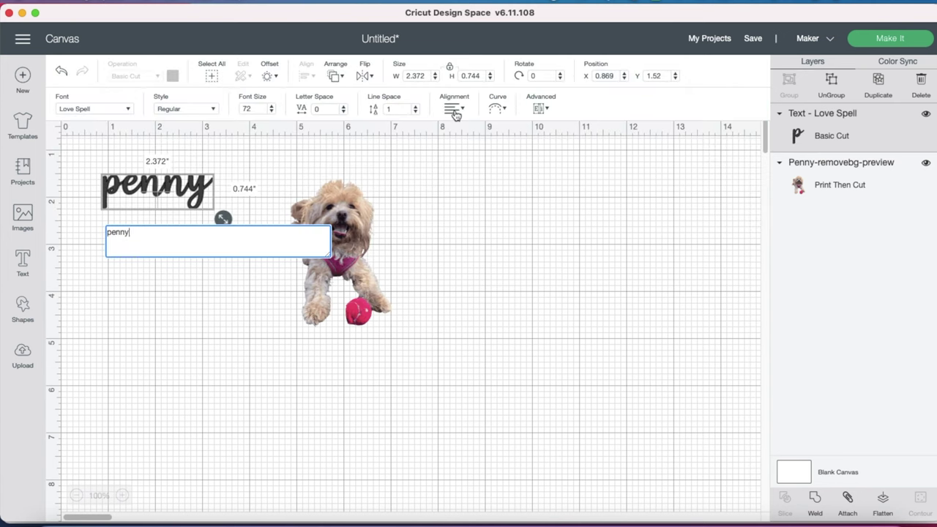
drag(162, 190, 395, 217)
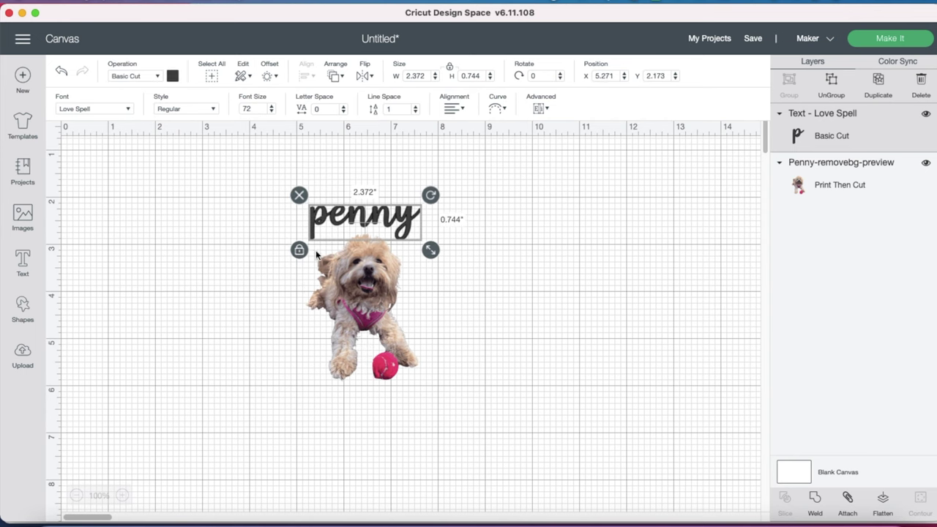
Curve the penny text into an arc positioned above the dog
click(504, 110)
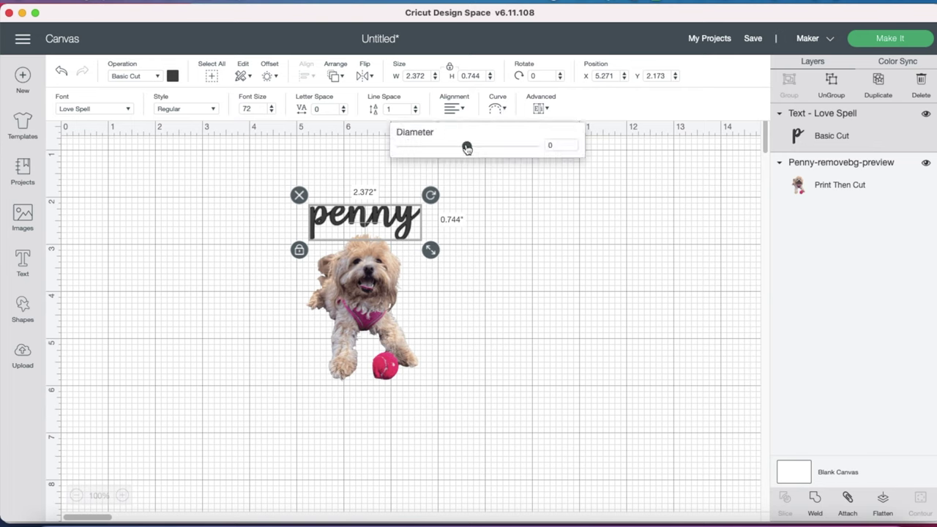
drag(467, 149, 505, 162)
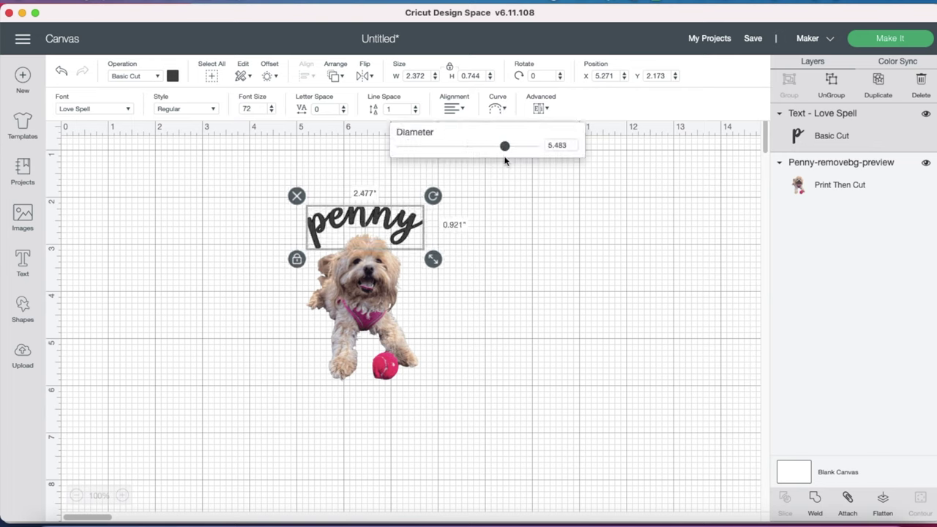
drag(393, 224, 396, 227)
click(468, 227)
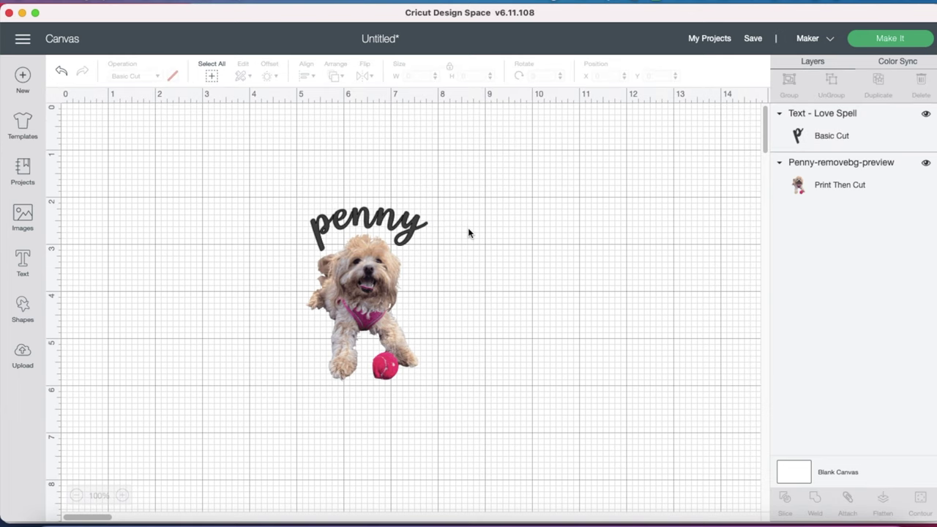
click(349, 222)
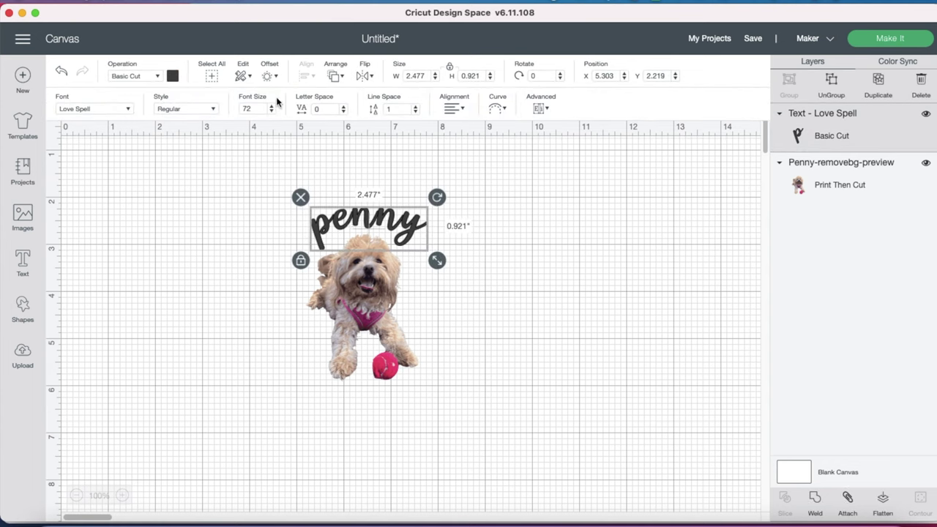
Tighten penny's letter spacing to -0.2 and colour the text black
click(344, 111)
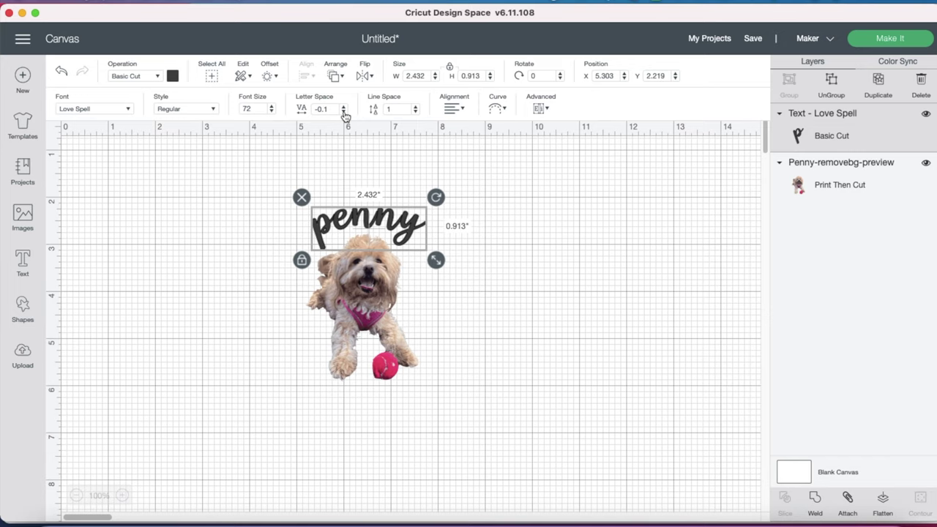
click(344, 112)
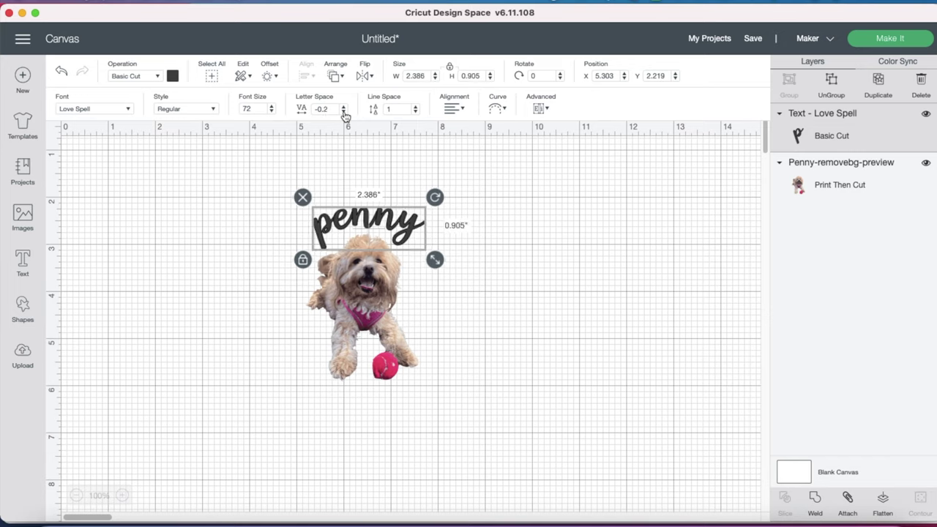
drag(352, 219, 355, 220)
click(173, 75)
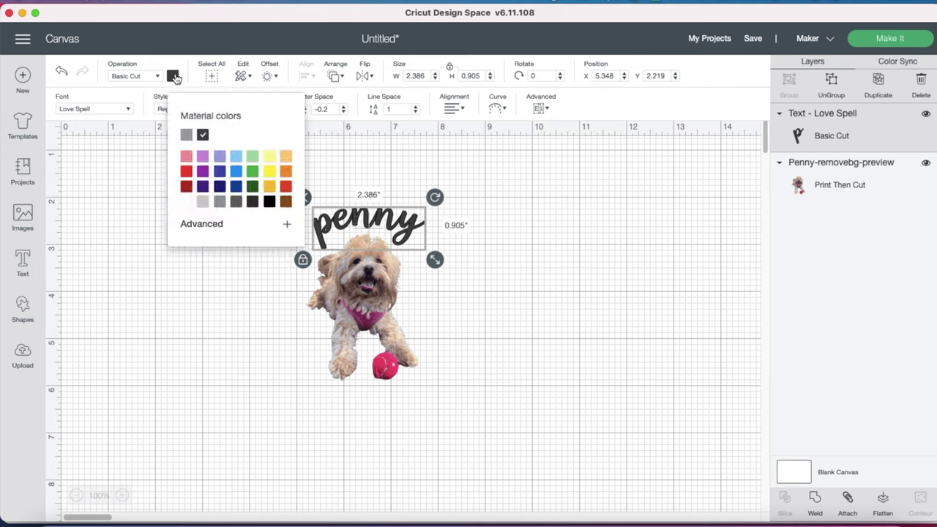
click(270, 204)
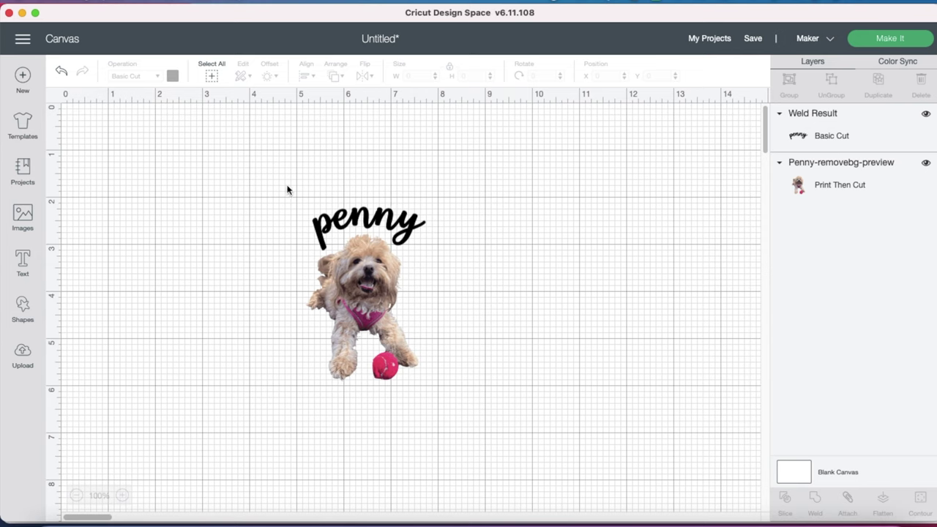
Give the selected text and dog a welded 0.26 in offset outline
drag(287, 189, 442, 399)
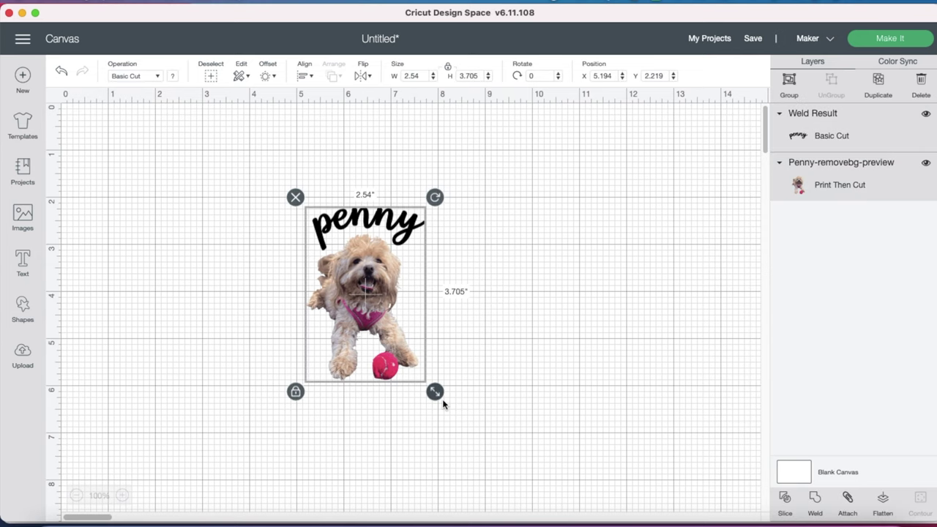
click(271, 77)
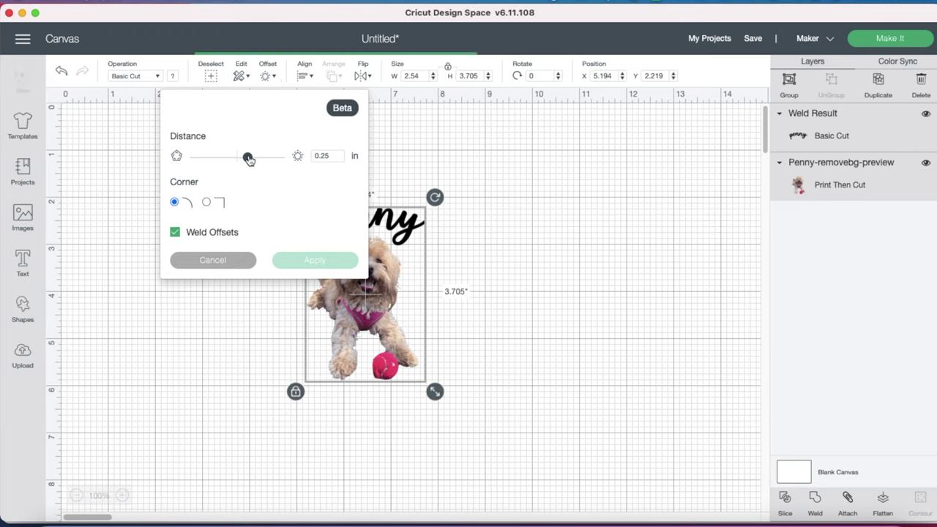
mouse_move(249, 159)
mouse_down()
mouse_move(264, 158)
mouse_move(244, 160)
mouse_up()
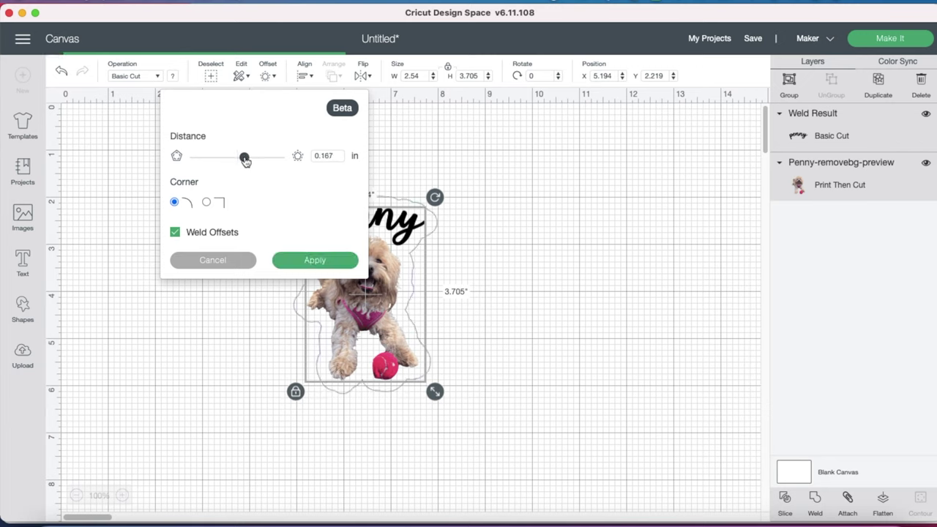
drag(244, 159, 248, 158)
click(315, 260)
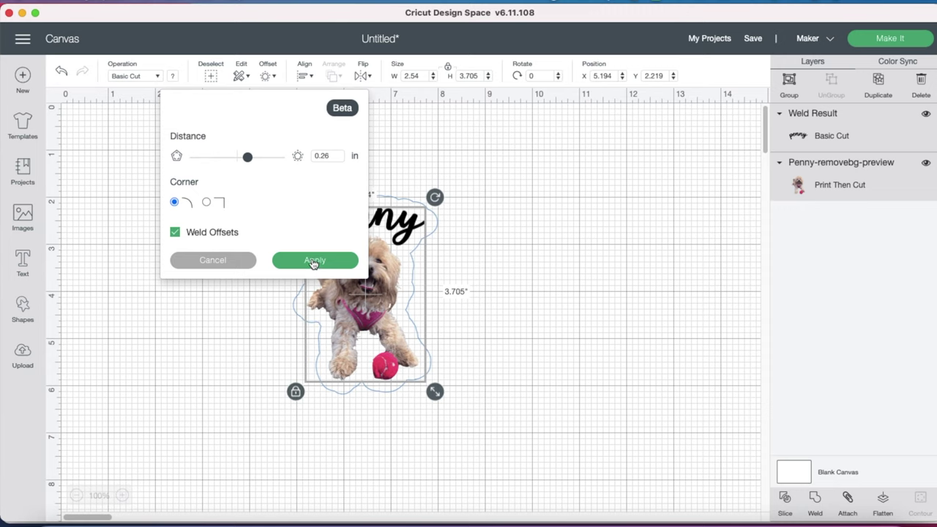
click(313, 262)
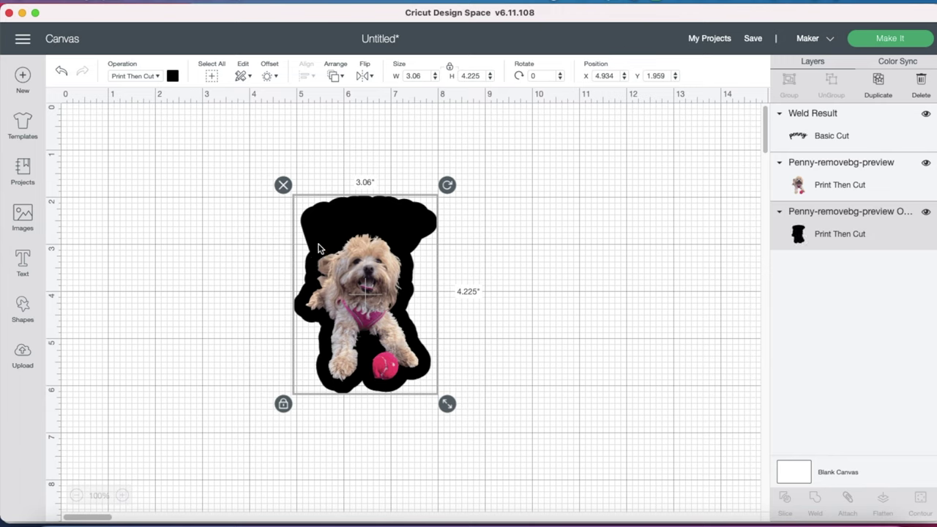
Recolour Penny's black offset outline white, then select all the sticker layers
click(369, 223)
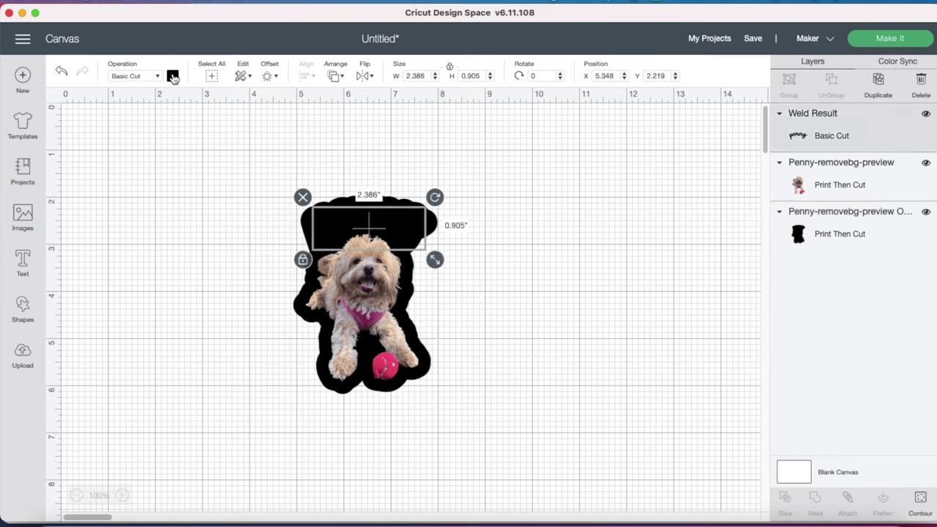
click(305, 313)
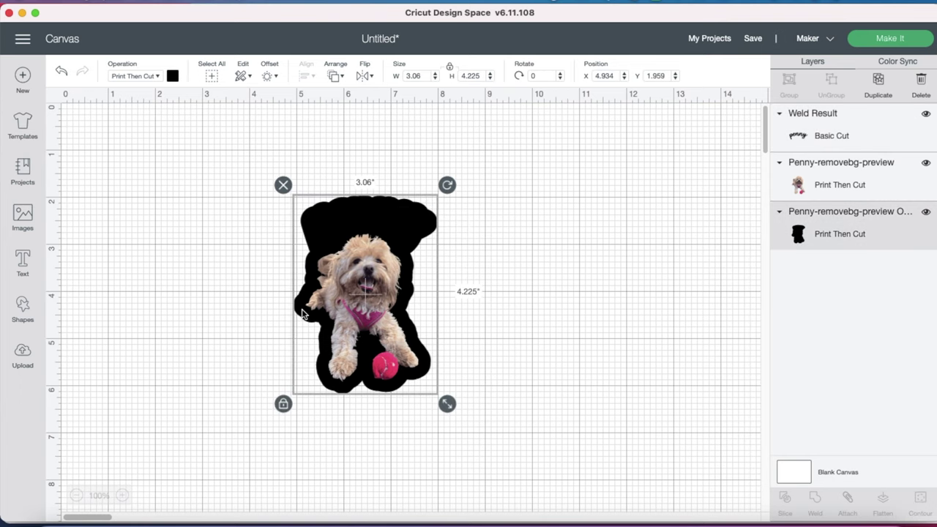
click(174, 77)
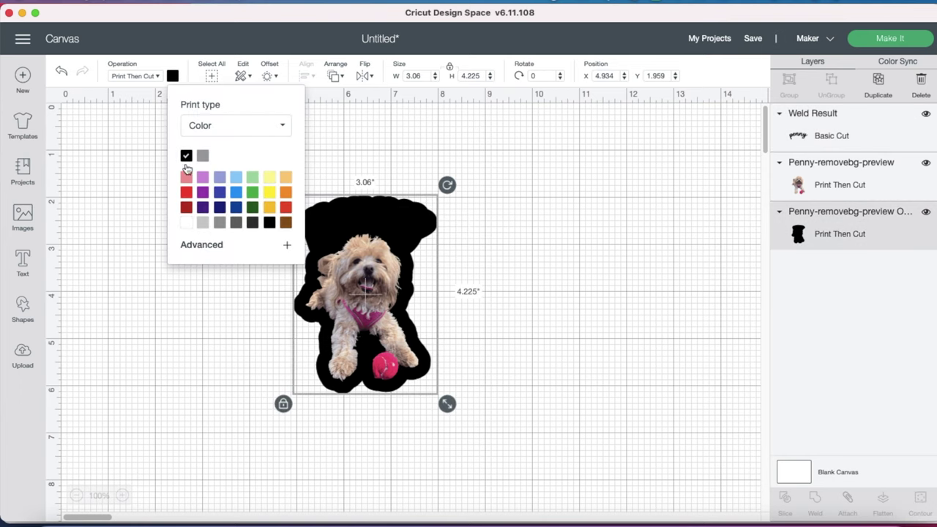
click(185, 224)
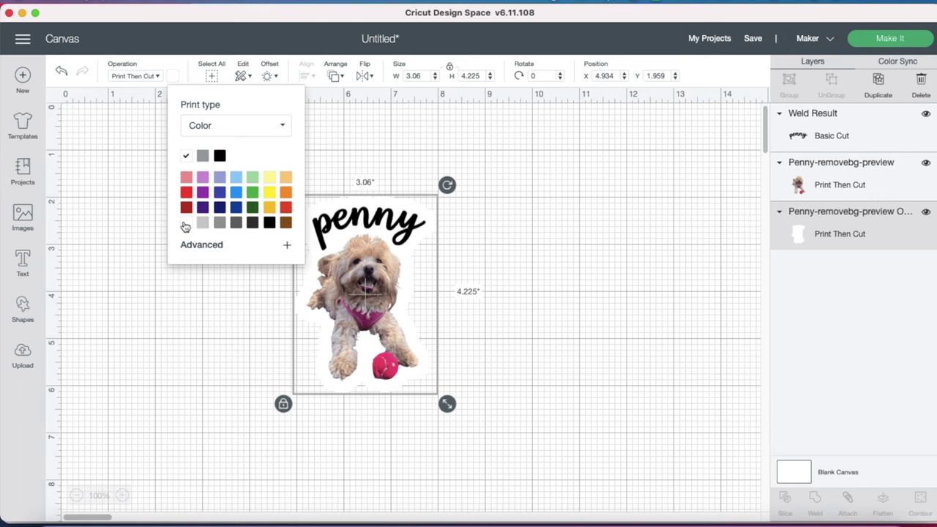
click(490, 321)
mouse_move(285, 181)
mouse_down()
mouse_move(353, 306)
mouse_move(457, 431)
mouse_up()
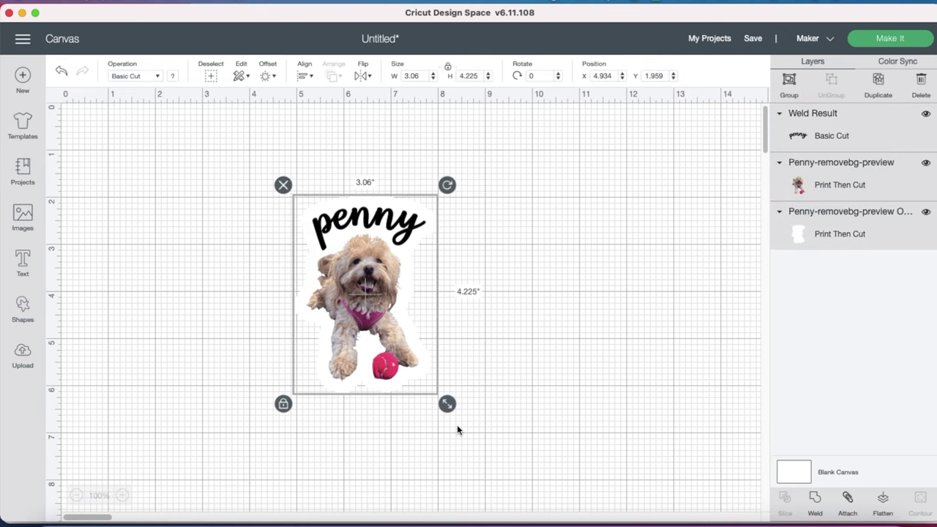
Resize the whole Penny sticker to 2.5 inches tall, giving 1.811 inches wide
click(457, 75)
text(2.5)
key(Return)
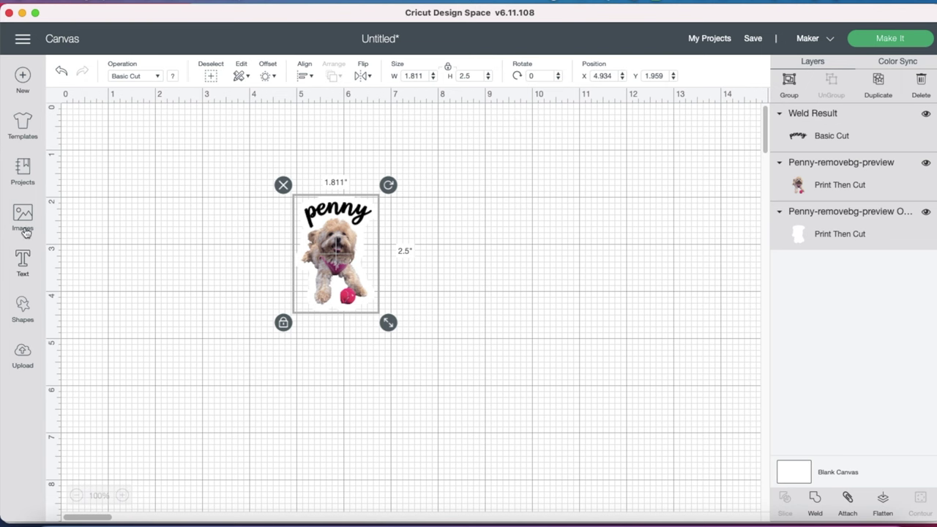
click(23, 304)
Add an unlocked square sized 6.75 × 9.25 inches and place it beside the sticker
click(79, 214)
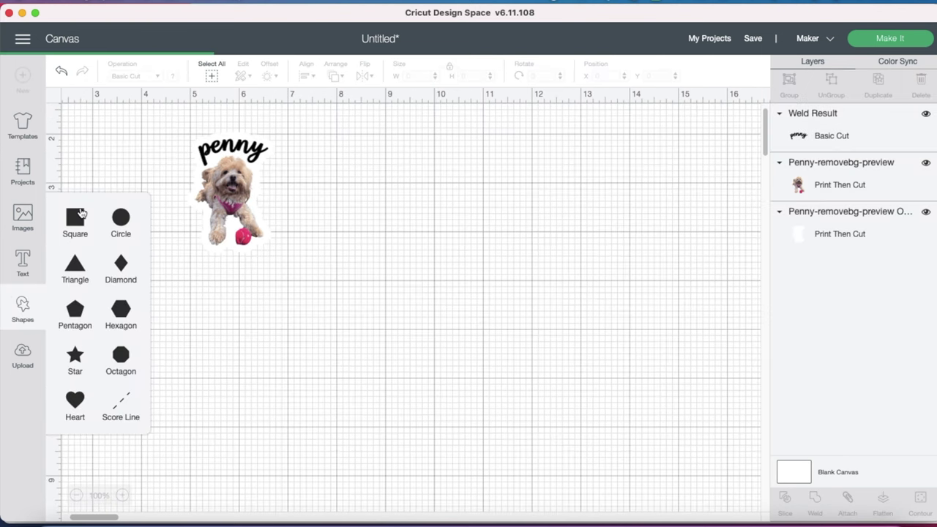
drag(427, 76, 400, 73)
click(401, 73)
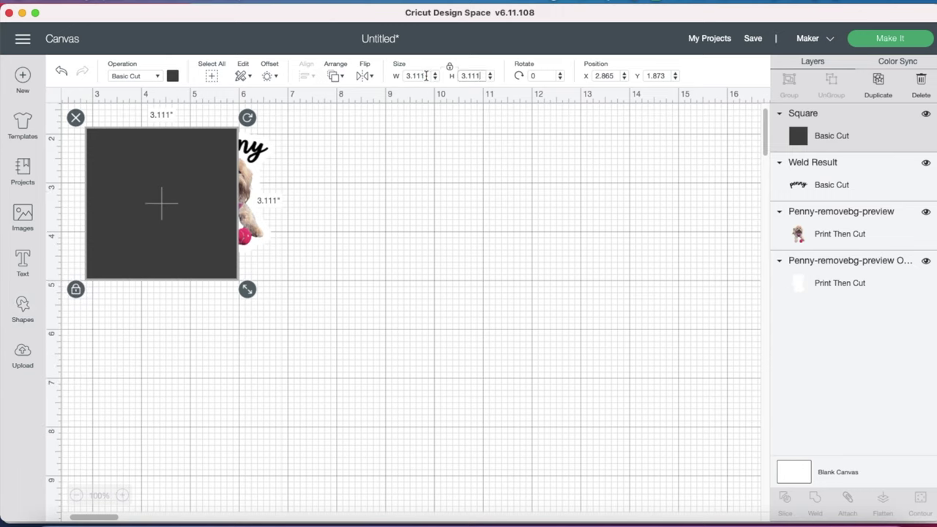
click(449, 66)
text(6.75)
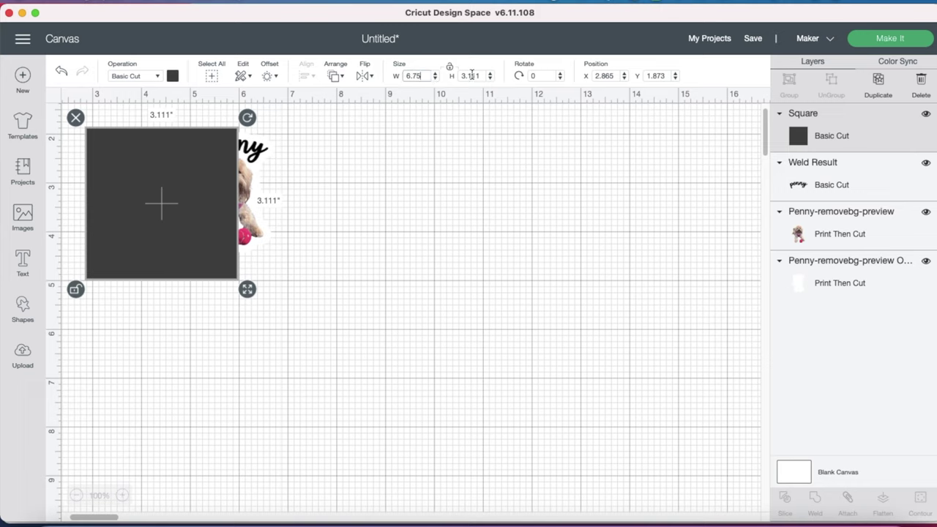
click(472, 76)
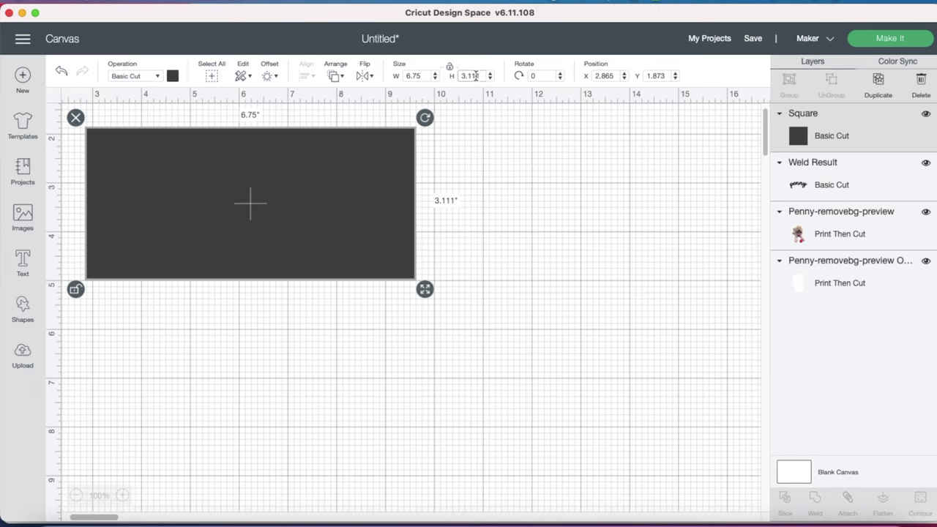
drag(485, 75, 456, 79)
text(9.25)
key(Return)
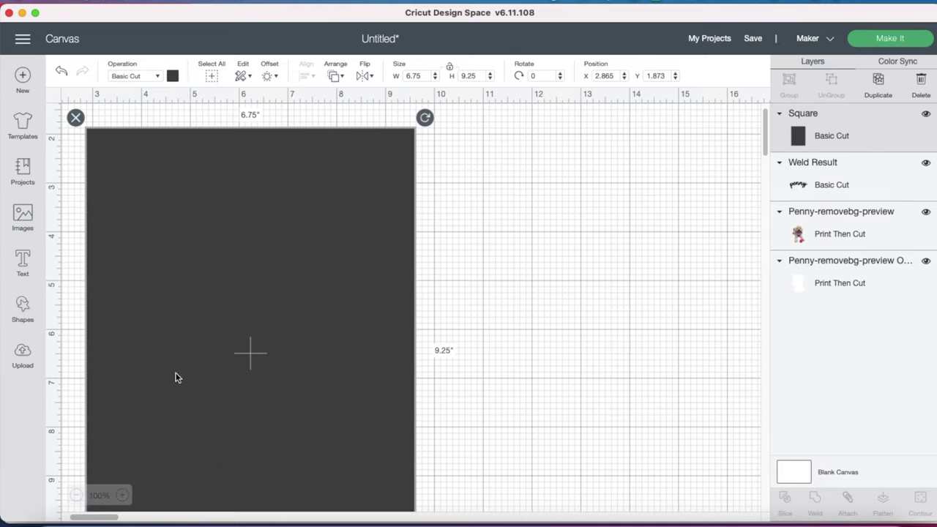
drag(176, 378, 408, 358)
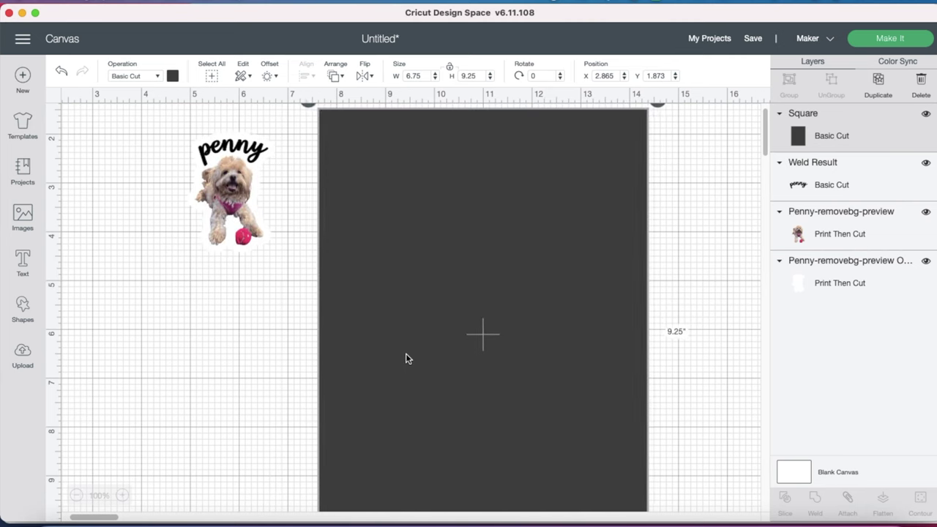
click(77, 496)
Move the Penny sticker onto the rectangle's top-left corner and bring it to the front
click(211, 341)
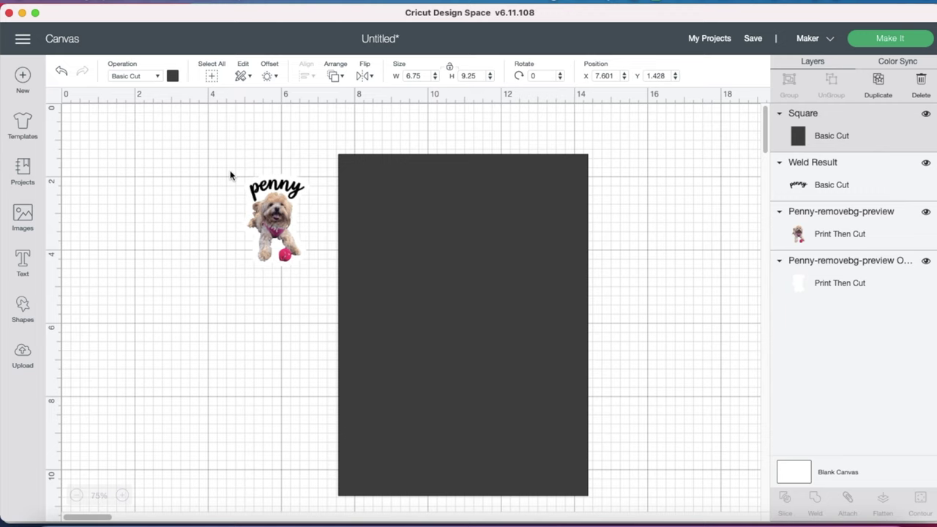
drag(231, 177, 311, 273)
drag(282, 244, 385, 226)
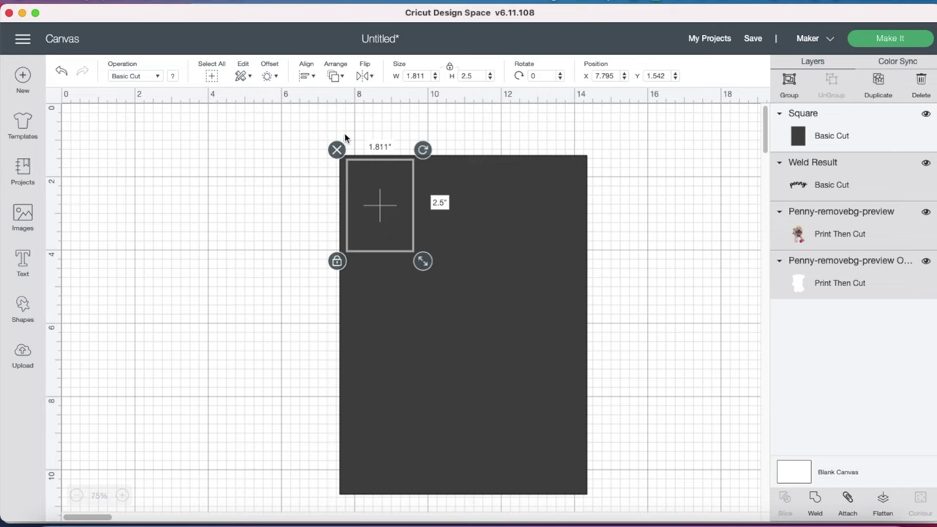
click(341, 78)
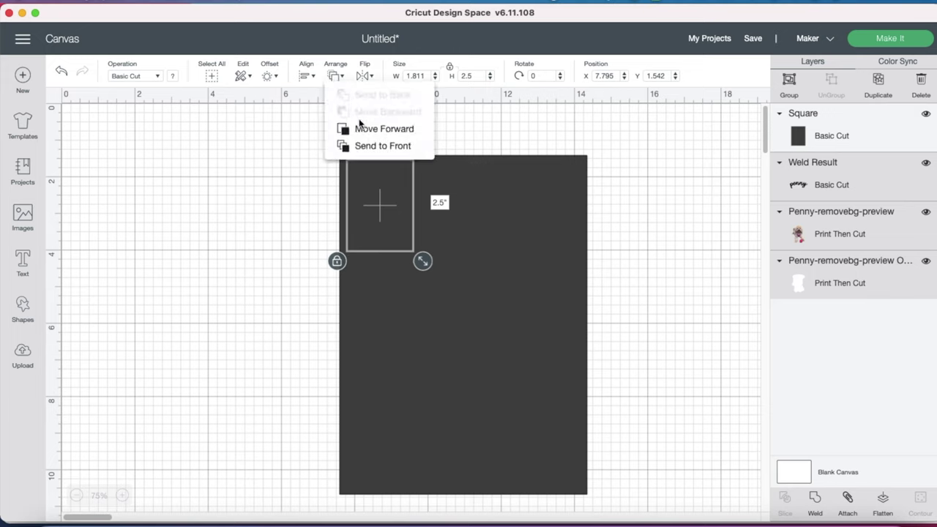
click(362, 147)
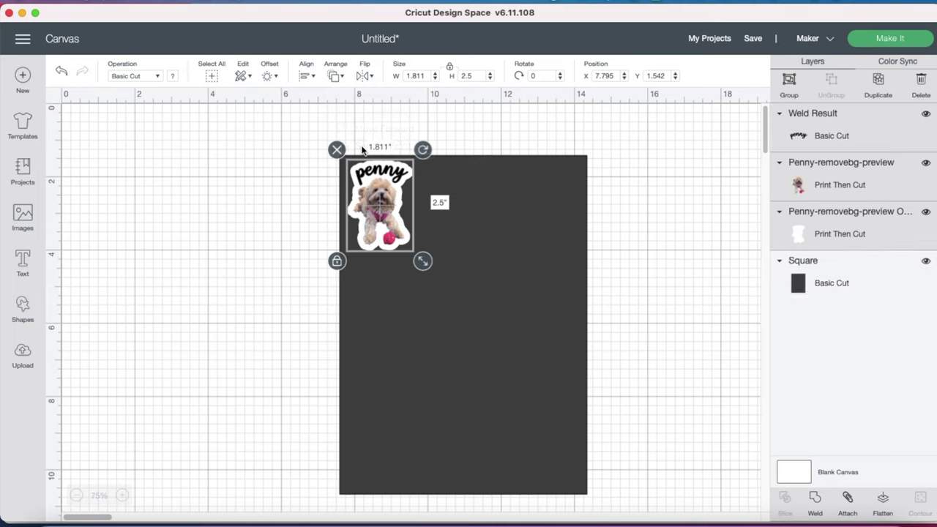
Copy the sticker and paste two copies, stacking them below down the left side
right_click(381, 211)
click(400, 118)
key(super+v)
drag(399, 216, 390, 317)
key(super+v)
drag(399, 219, 381, 435)
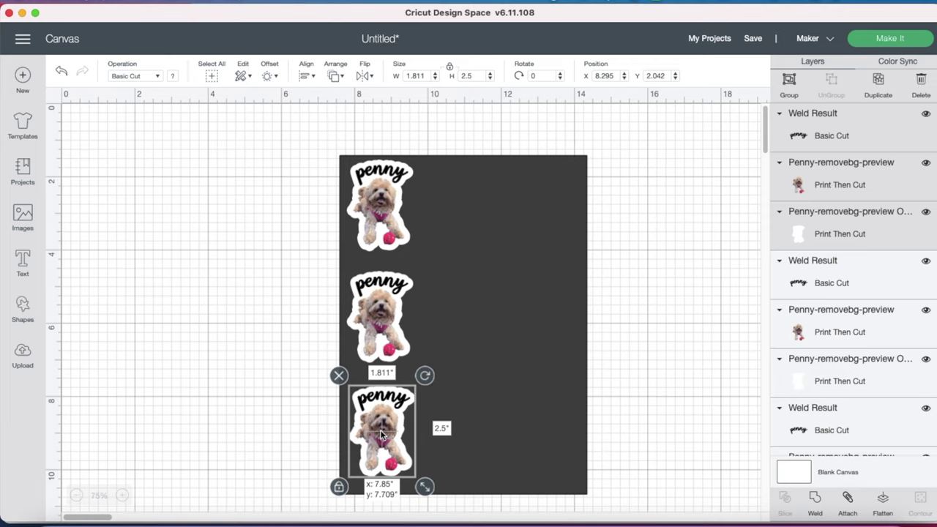
Duplicate the three-sticker column and move the copy onto the dark square's right side
drag(380, 434, 381, 434)
drag(470, 366, 580, 352)
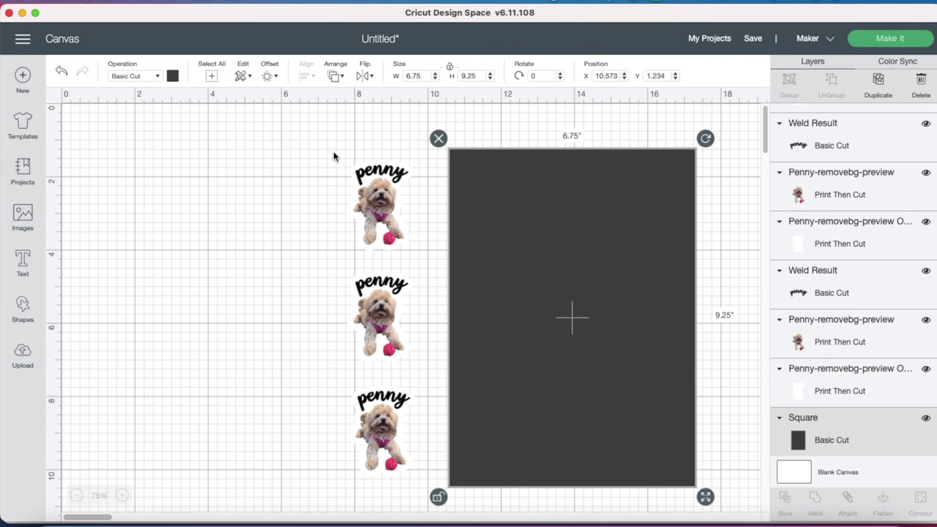
drag(308, 139, 393, 475)
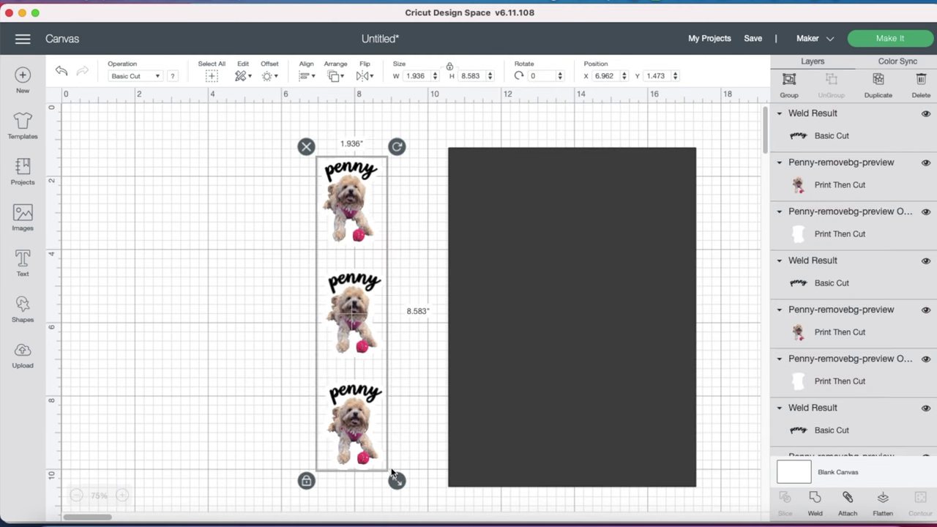
click(881, 82)
drag(360, 316, 658, 311)
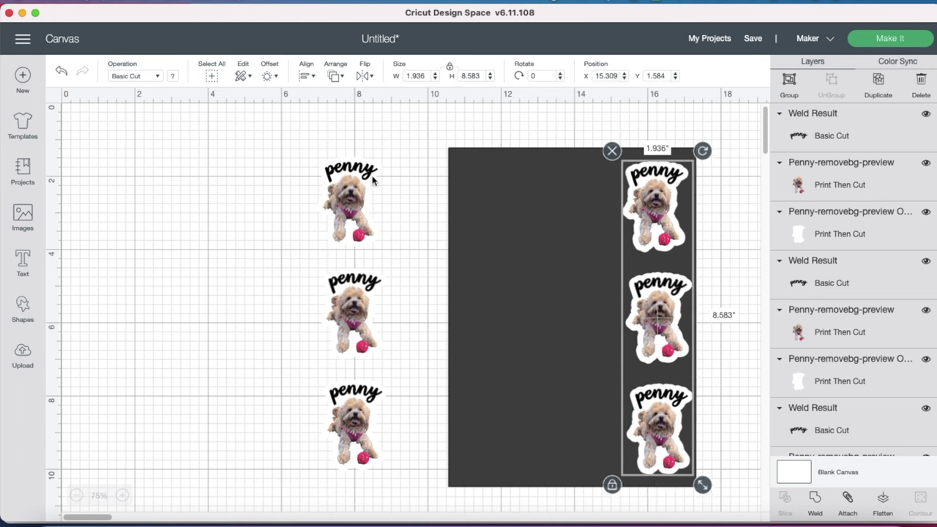
Center the original column, add a third column on the left, and delete the backing square
drag(308, 145, 394, 483)
drag(338, 442, 571, 444)
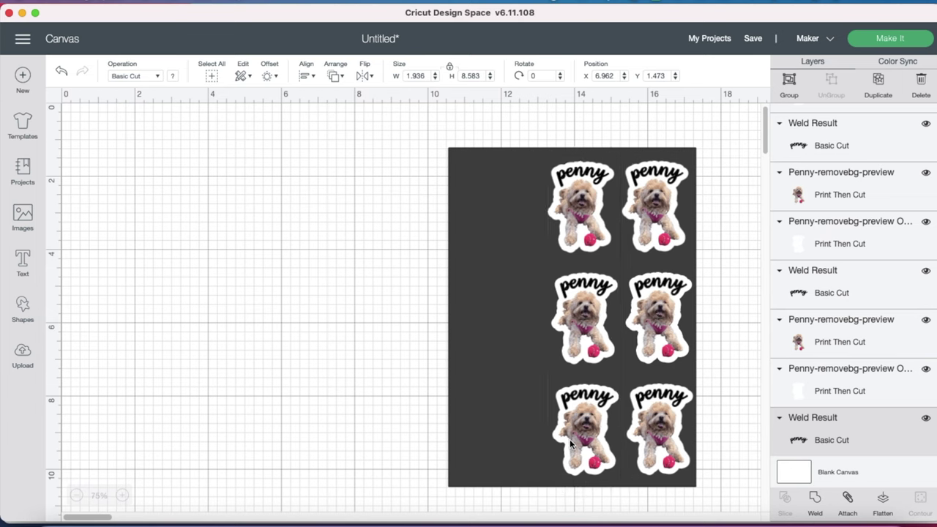
click(879, 81)
drag(587, 327, 505, 327)
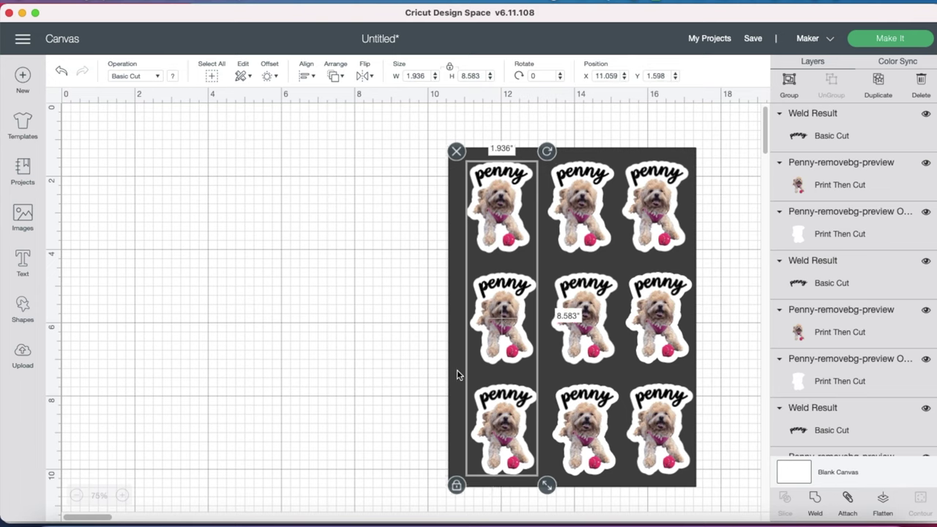
drag(457, 369, 463, 370)
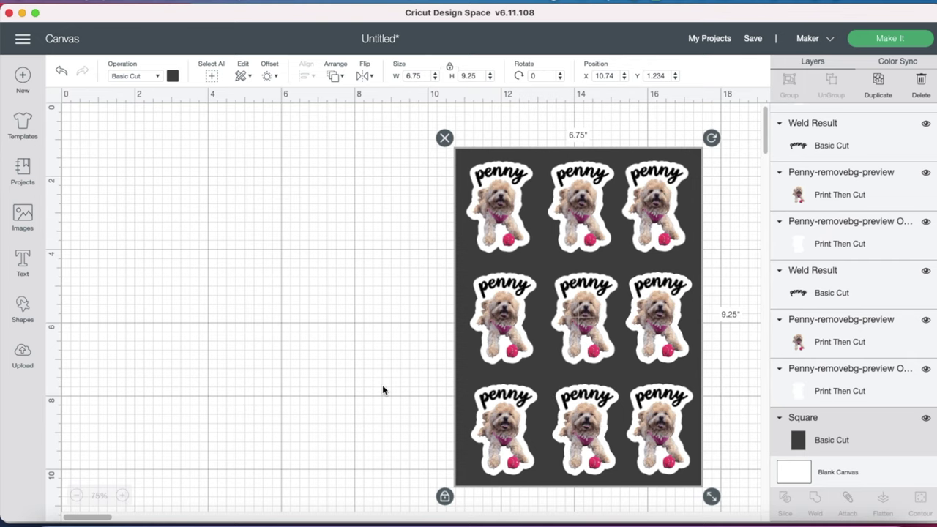
click(445, 139)
Attach and flatten all nine stickers into one Print Then Cut layer, then choose Make It
drag(440, 136, 712, 501)
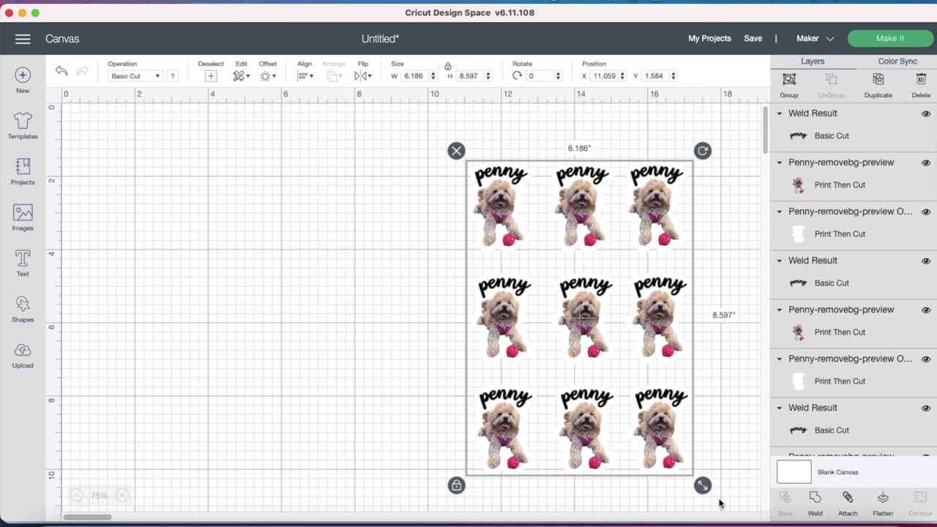
click(849, 500)
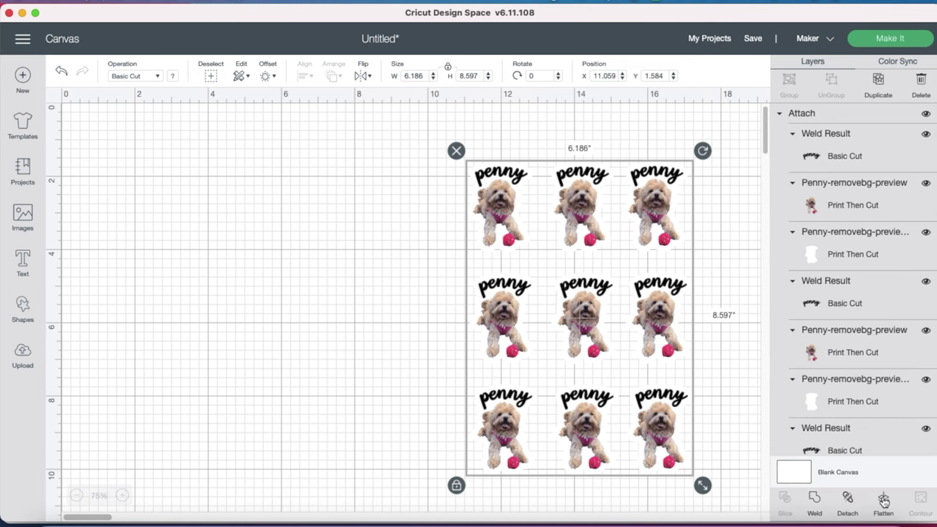
click(884, 500)
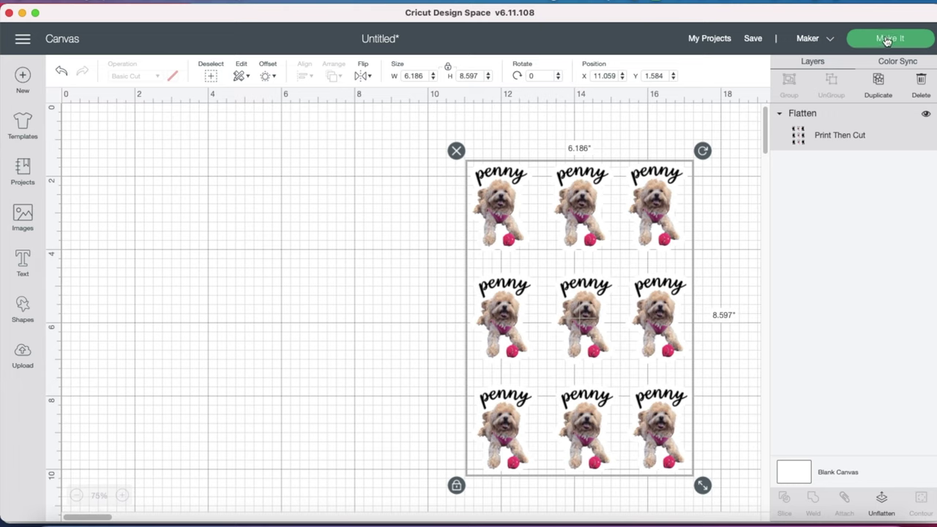
click(887, 39)
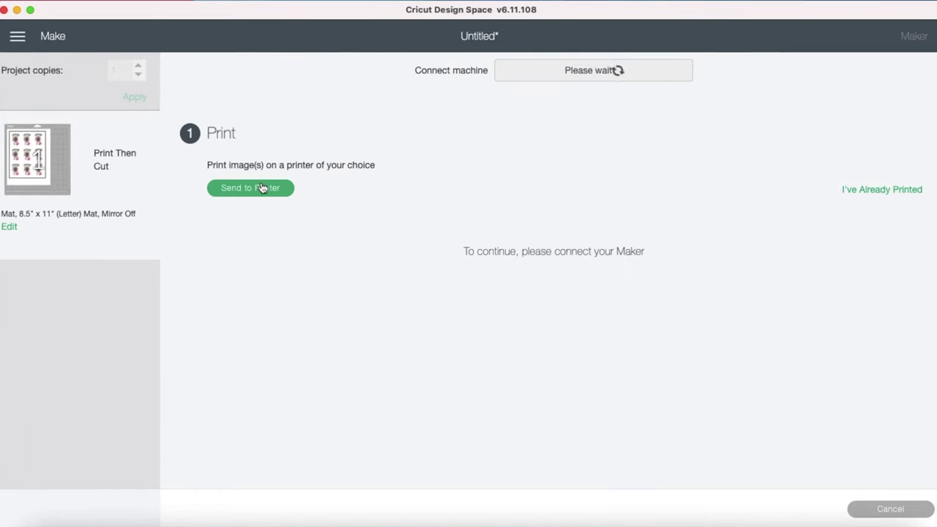
Send the nine-sticker sheet to the printer to bring up Print setup
click(260, 188)
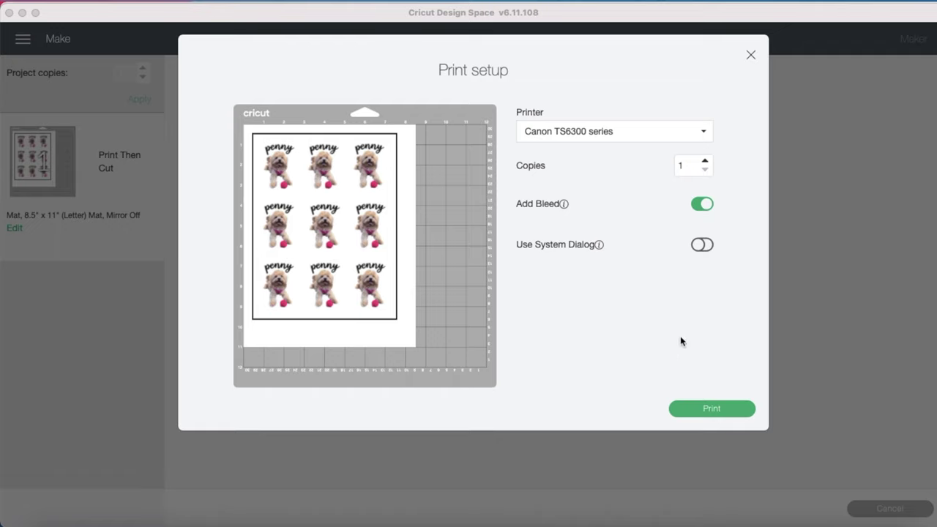
Turn Add Bleed off and Use System Dialog on, then print the sticker sheet
click(703, 245)
click(703, 245)
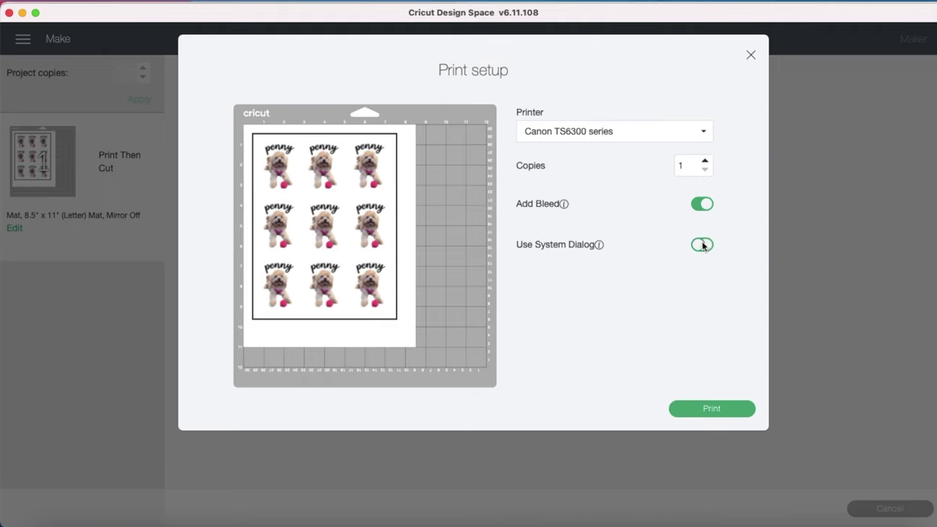
click(703, 245)
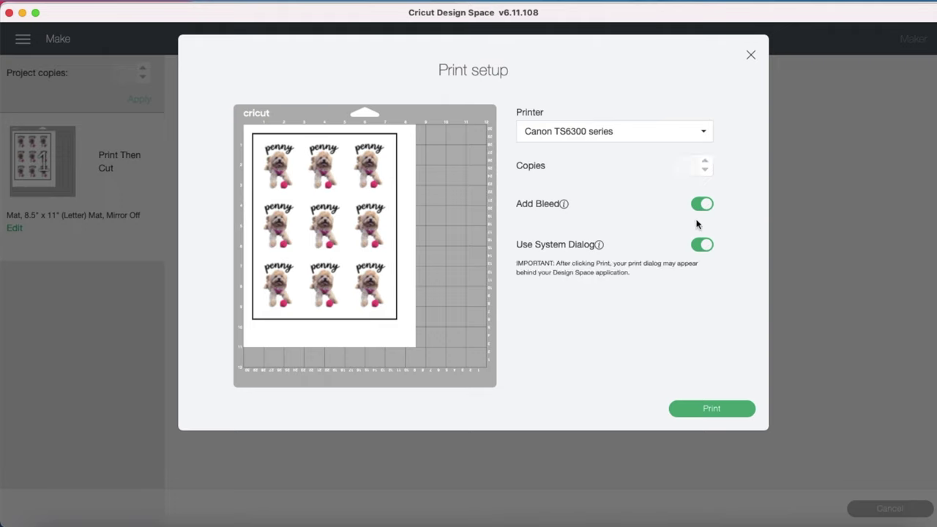
click(714, 408)
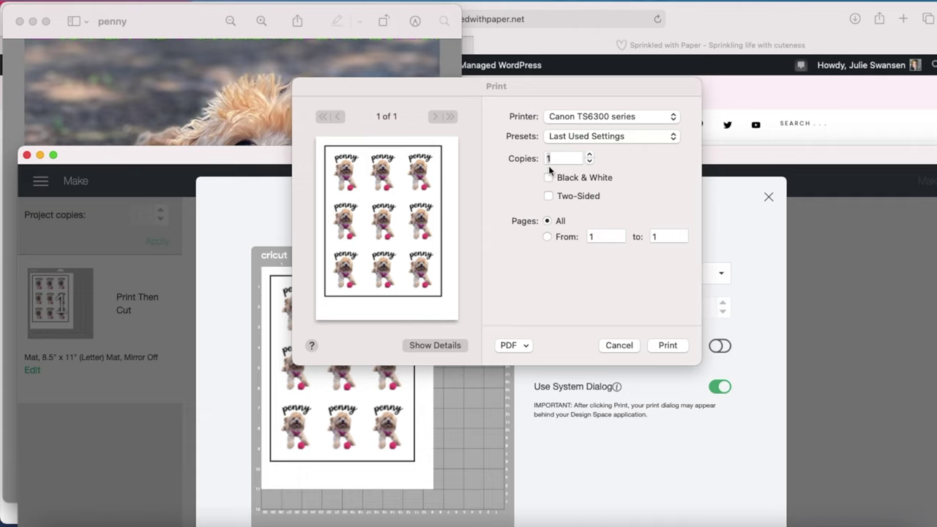
Keep Last Used Settings and save the sheet as the PDF 'penny stickers' in Documents
click(673, 138)
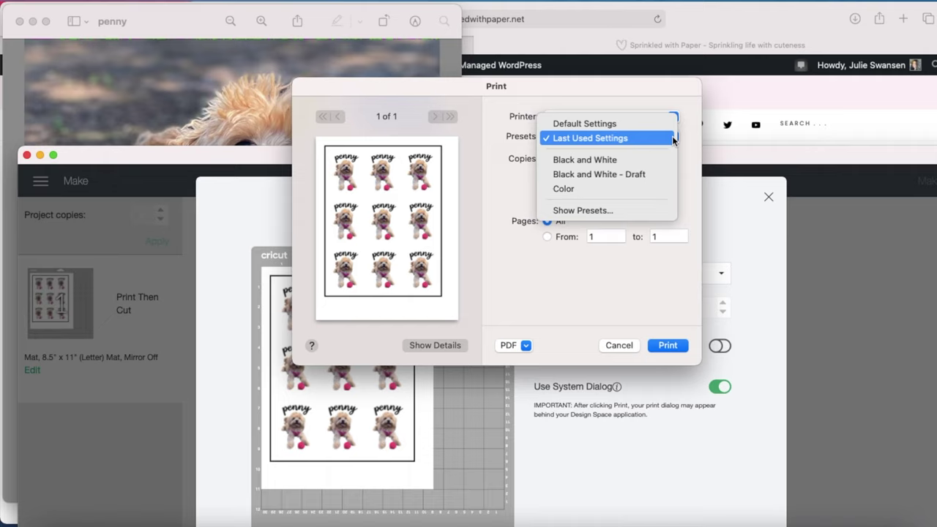
click(673, 139)
click(526, 345)
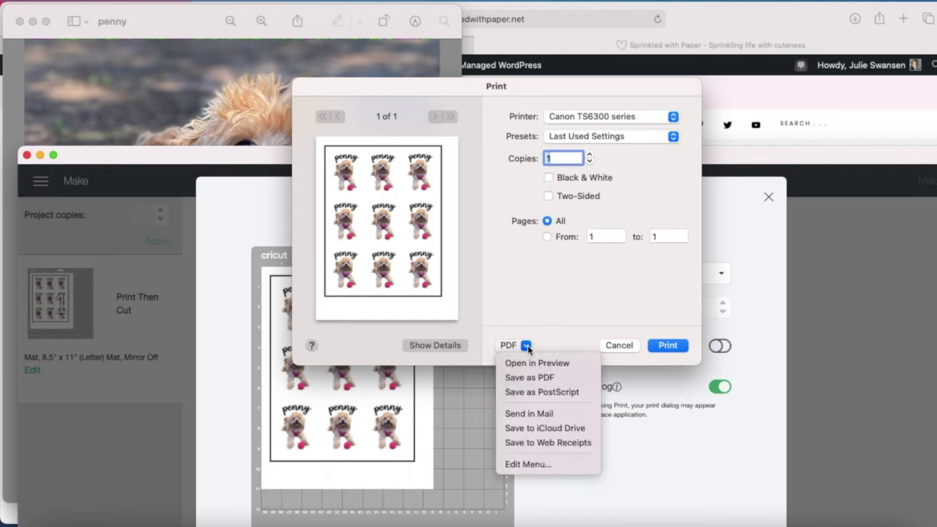
click(528, 378)
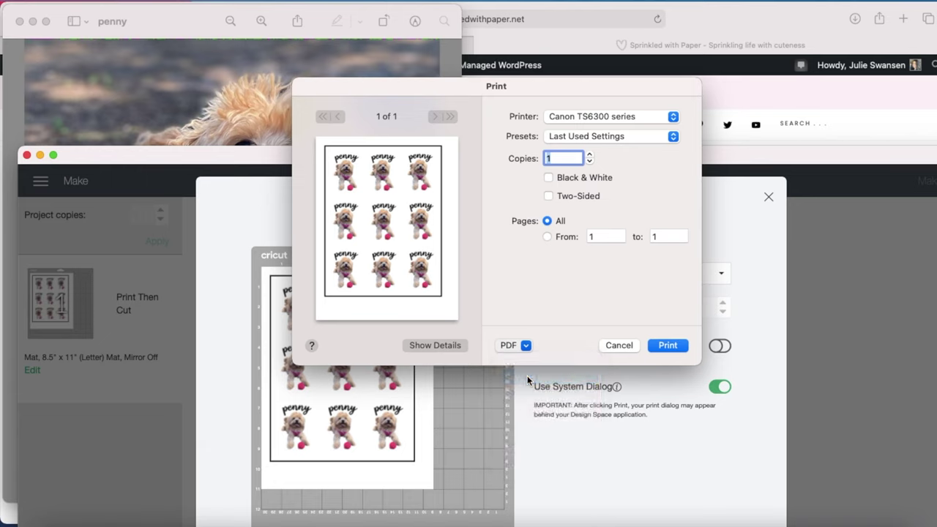
text(penny stickers)
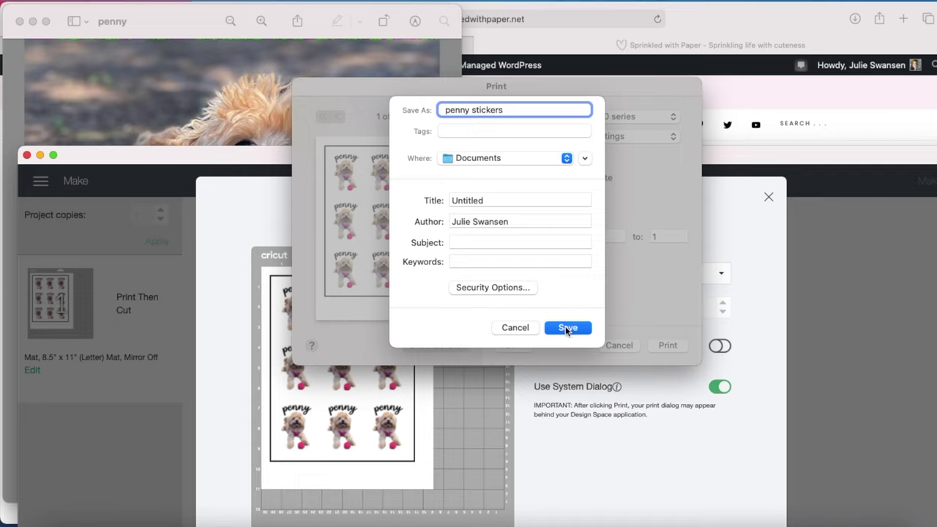
click(568, 328)
drag(595, 158, 567, 15)
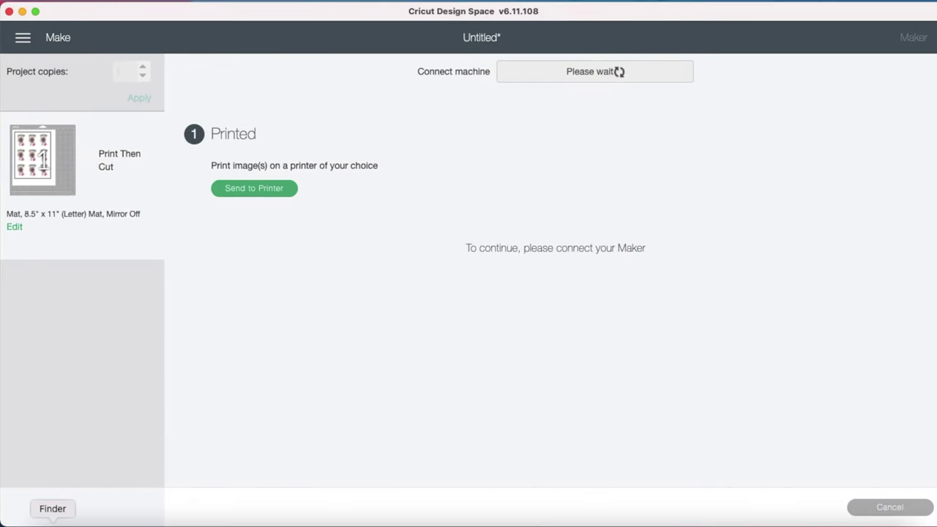
Find the 'penny stickers' PDF by Finder search, open it in Preview, and bring up Print
click(53, 522)
click(706, 69)
text(penny sticker)
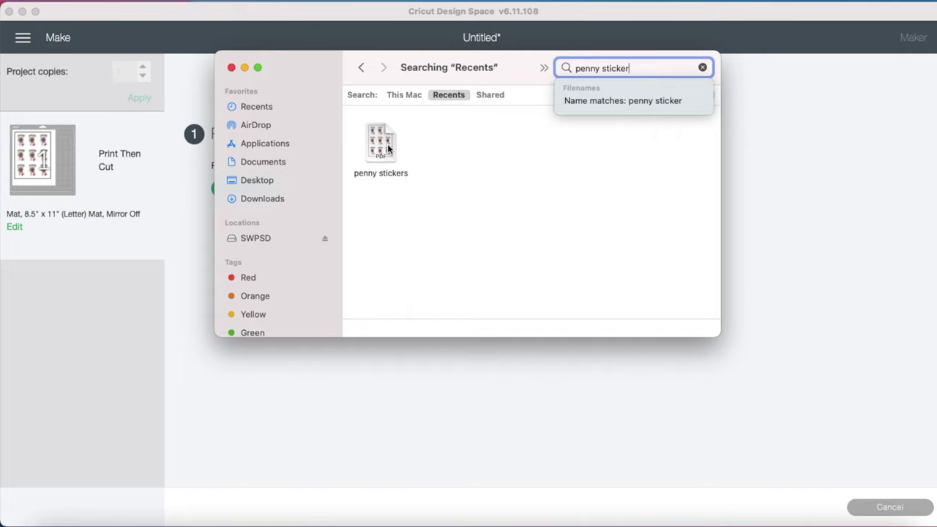
double_click(388, 144)
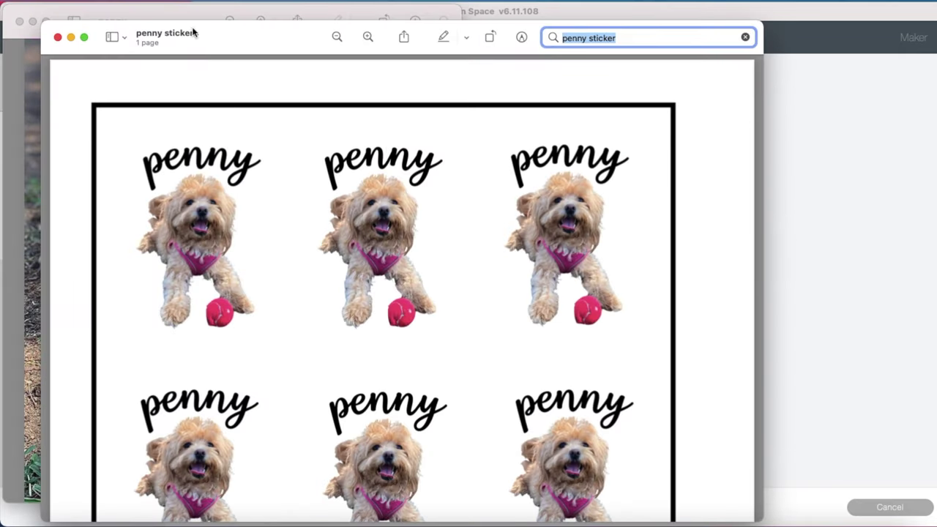
click(82, 1)
click(104, 304)
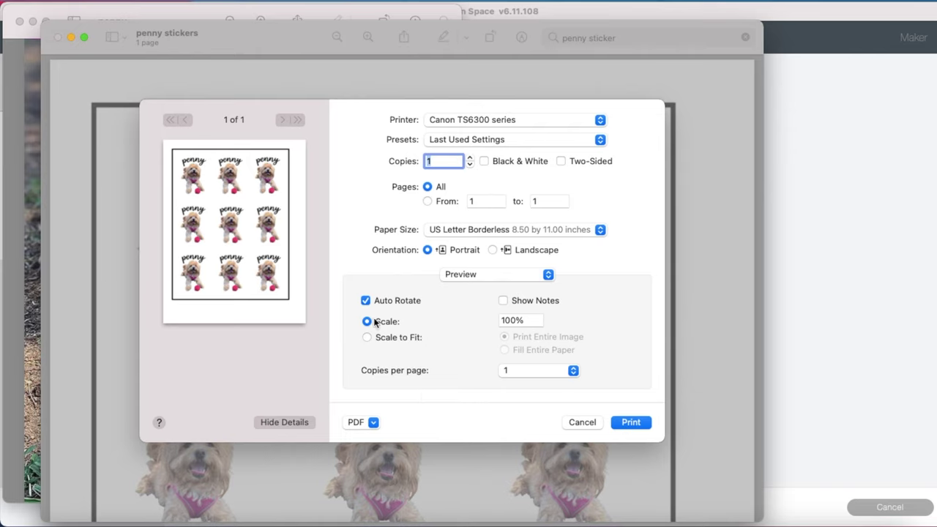
Print the sheet at Best quality on Matte Photo Paper, then mark it as already printed
click(551, 275)
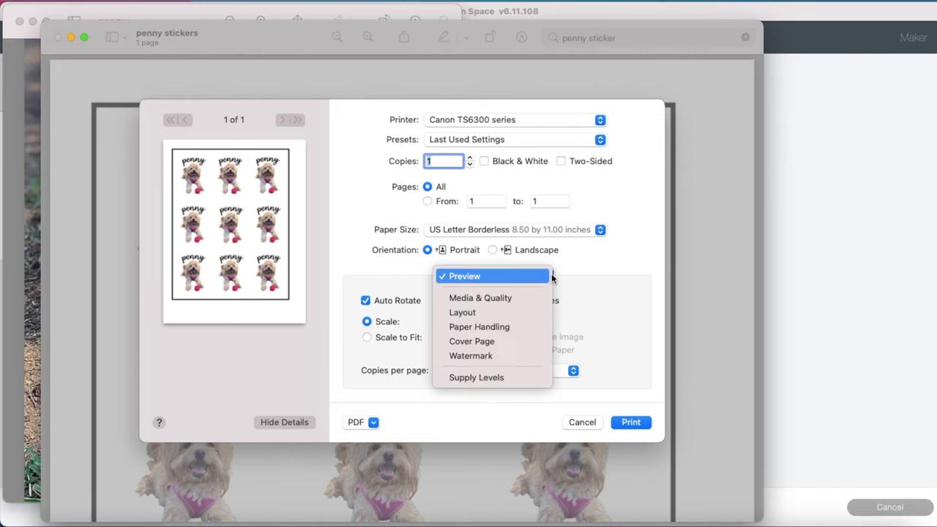
click(537, 299)
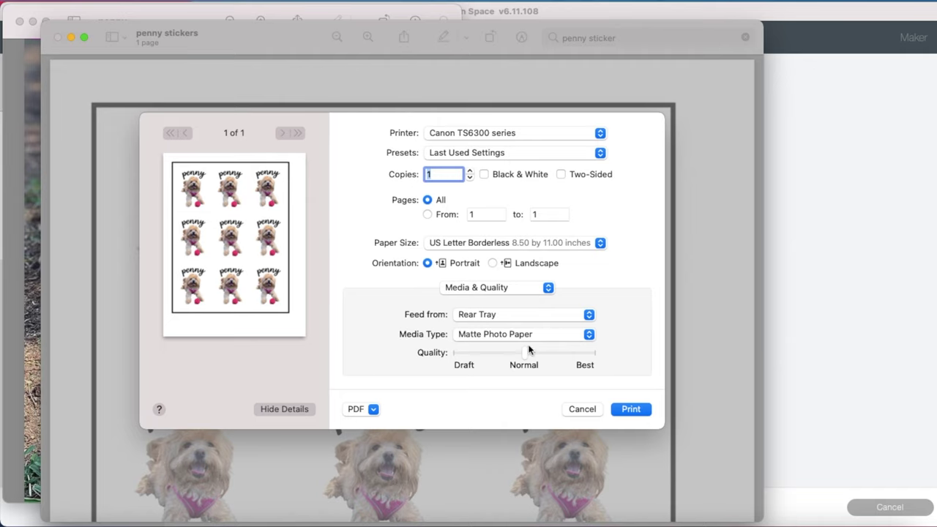
drag(526, 355, 590, 353)
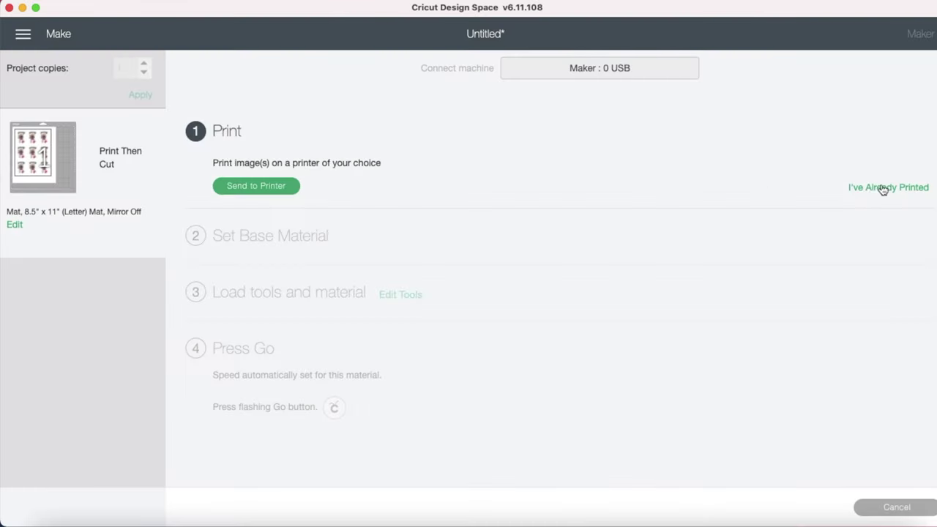
click(883, 190)
Search all materials for 'stic' and set the base material to Printable Sticker Paper (White)
click(801, 220)
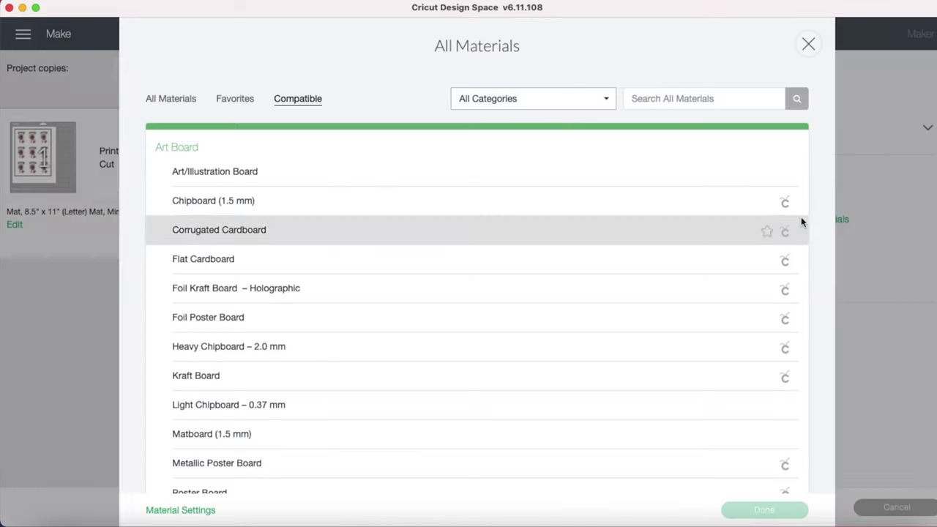
click(712, 99)
text(sticker)
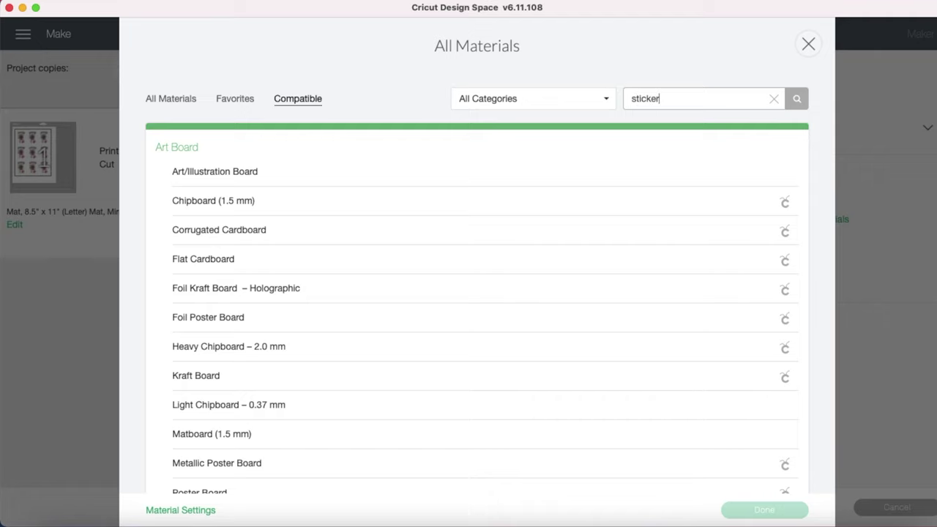
key(Return)
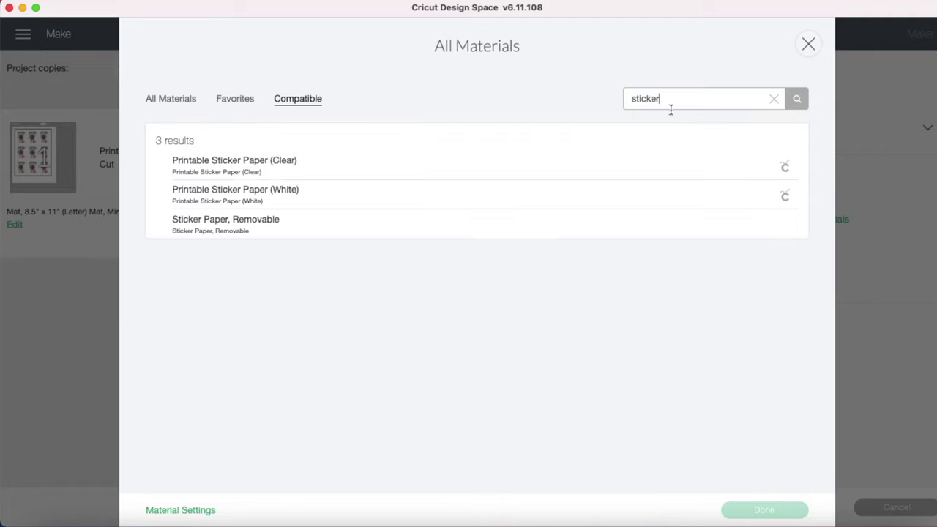
click(300, 193)
click(775, 512)
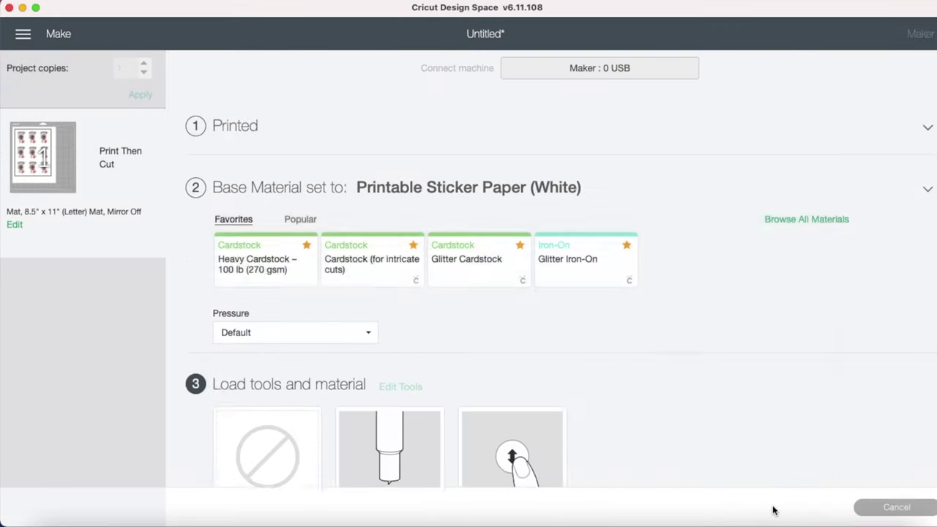